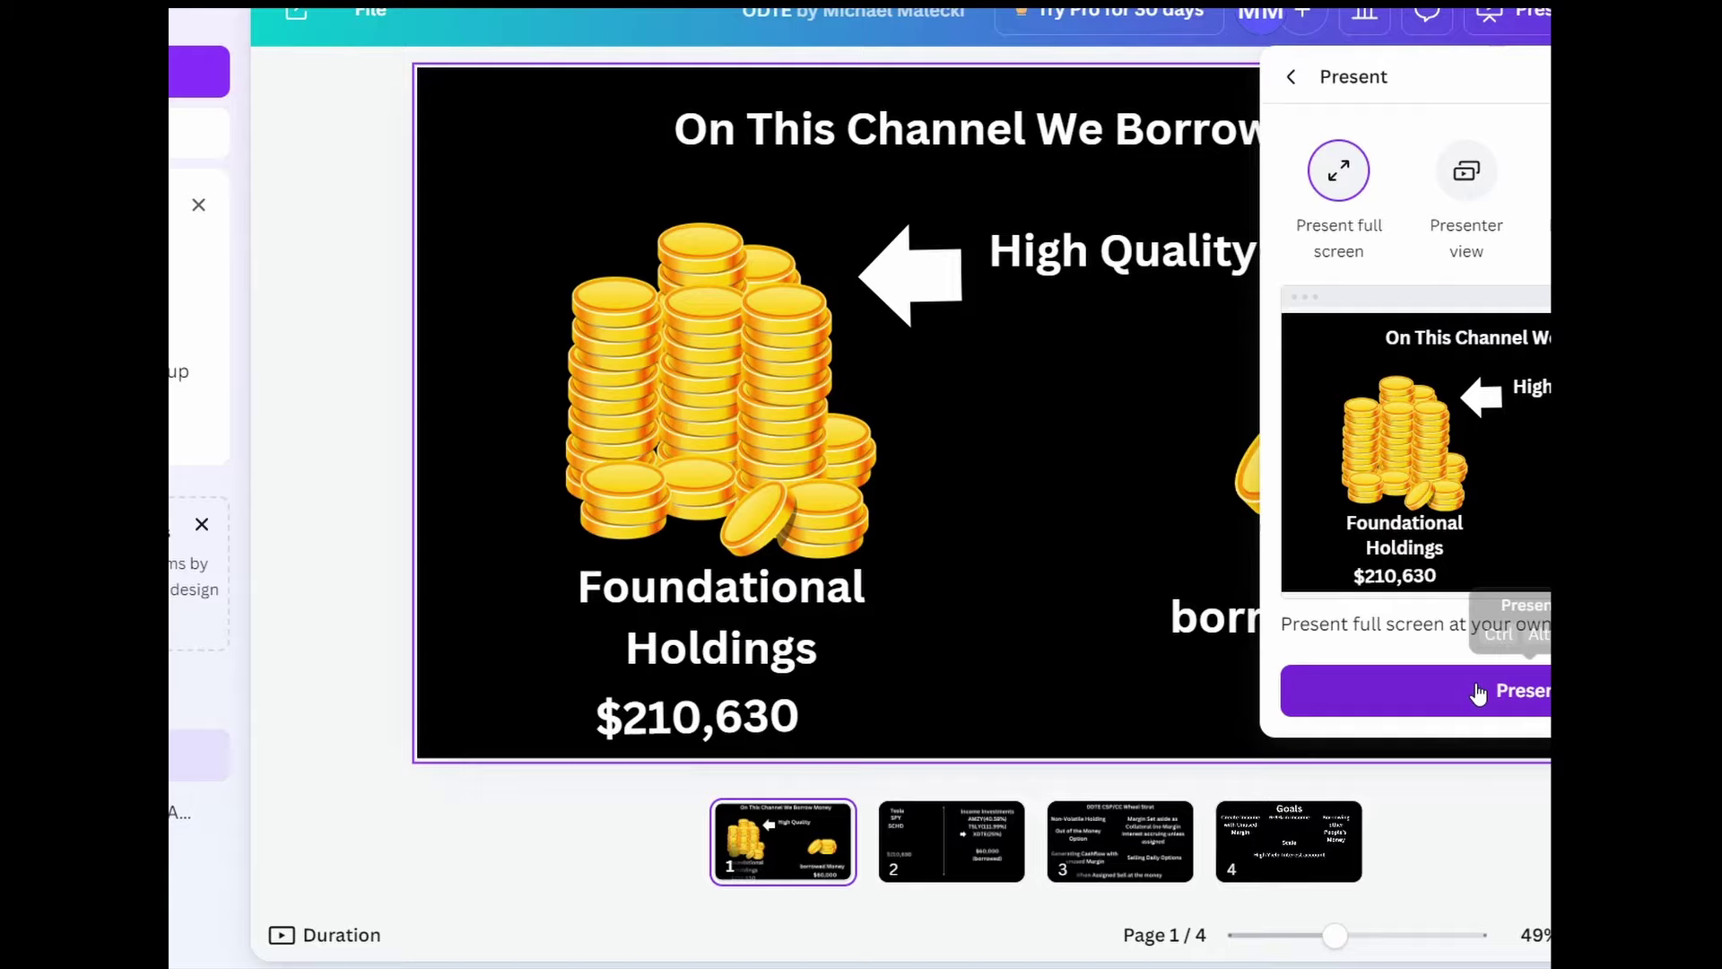
Step: Present the slide deck on borrowing money full screen, starting from the first slide
{"action": "left_click", "coordinate": [1476, 689]}
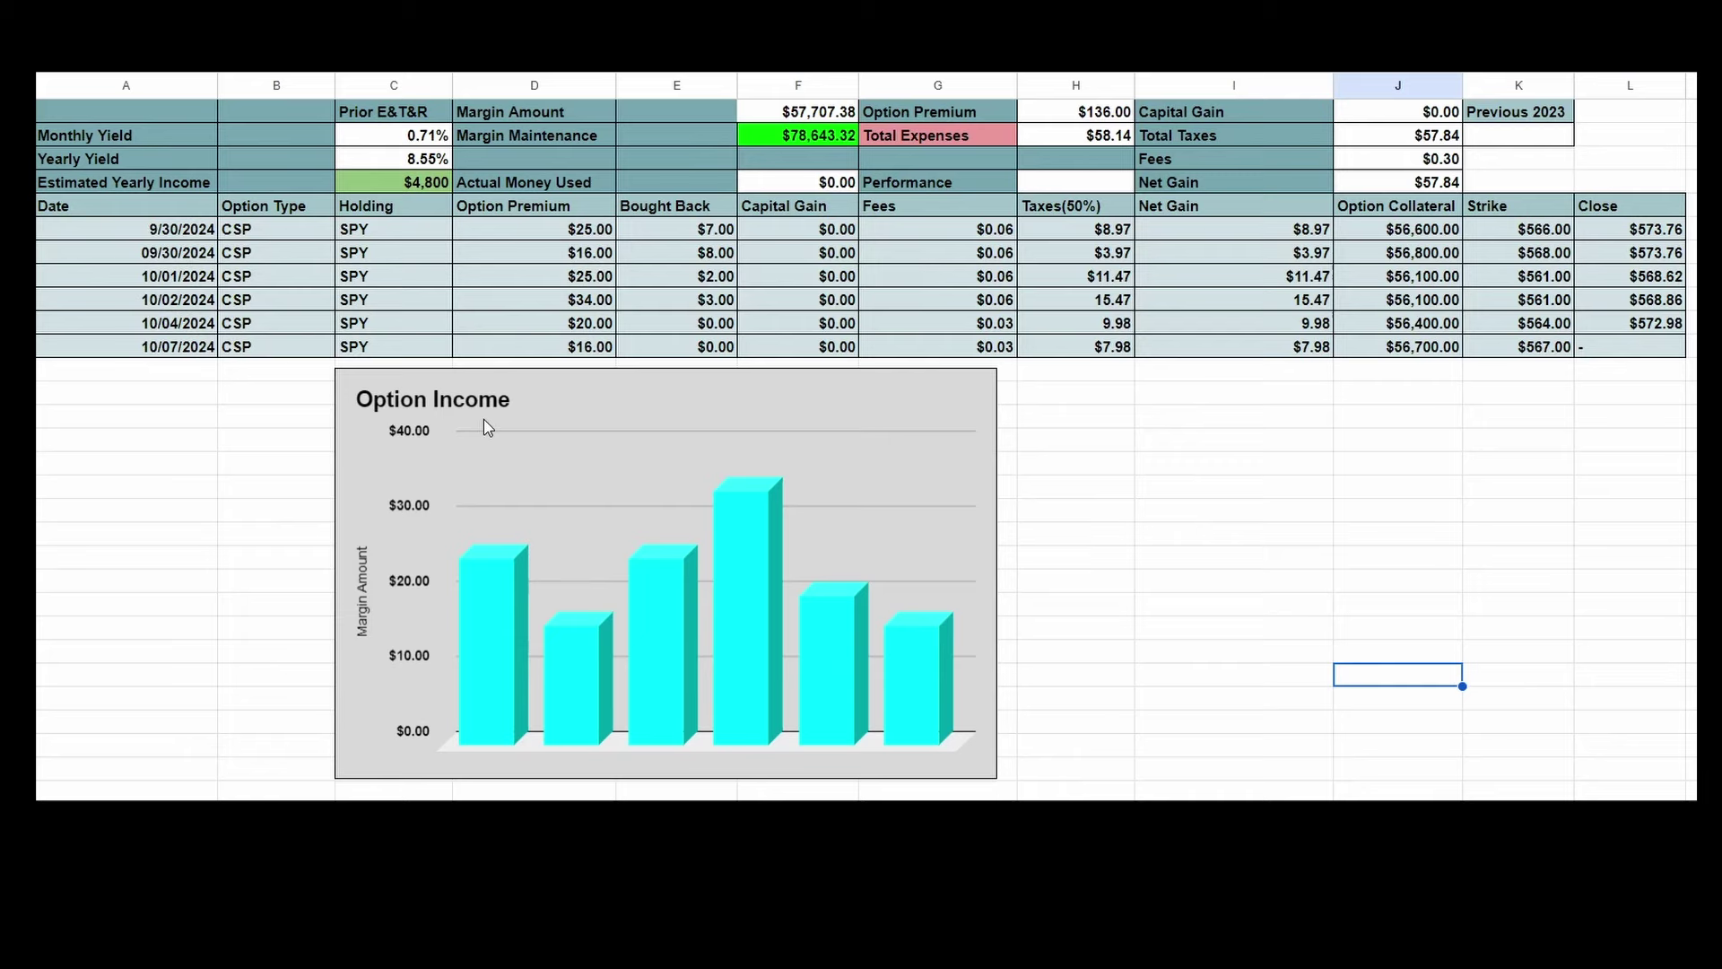
Step: Examine the trade dates and the 10/07/2024 SPY trade's option type, holding, premium, buyback, capital gain and fees
{"action": "left_click_drag", "start_coordinate": [201, 229], "coordinate": [182, 349]}
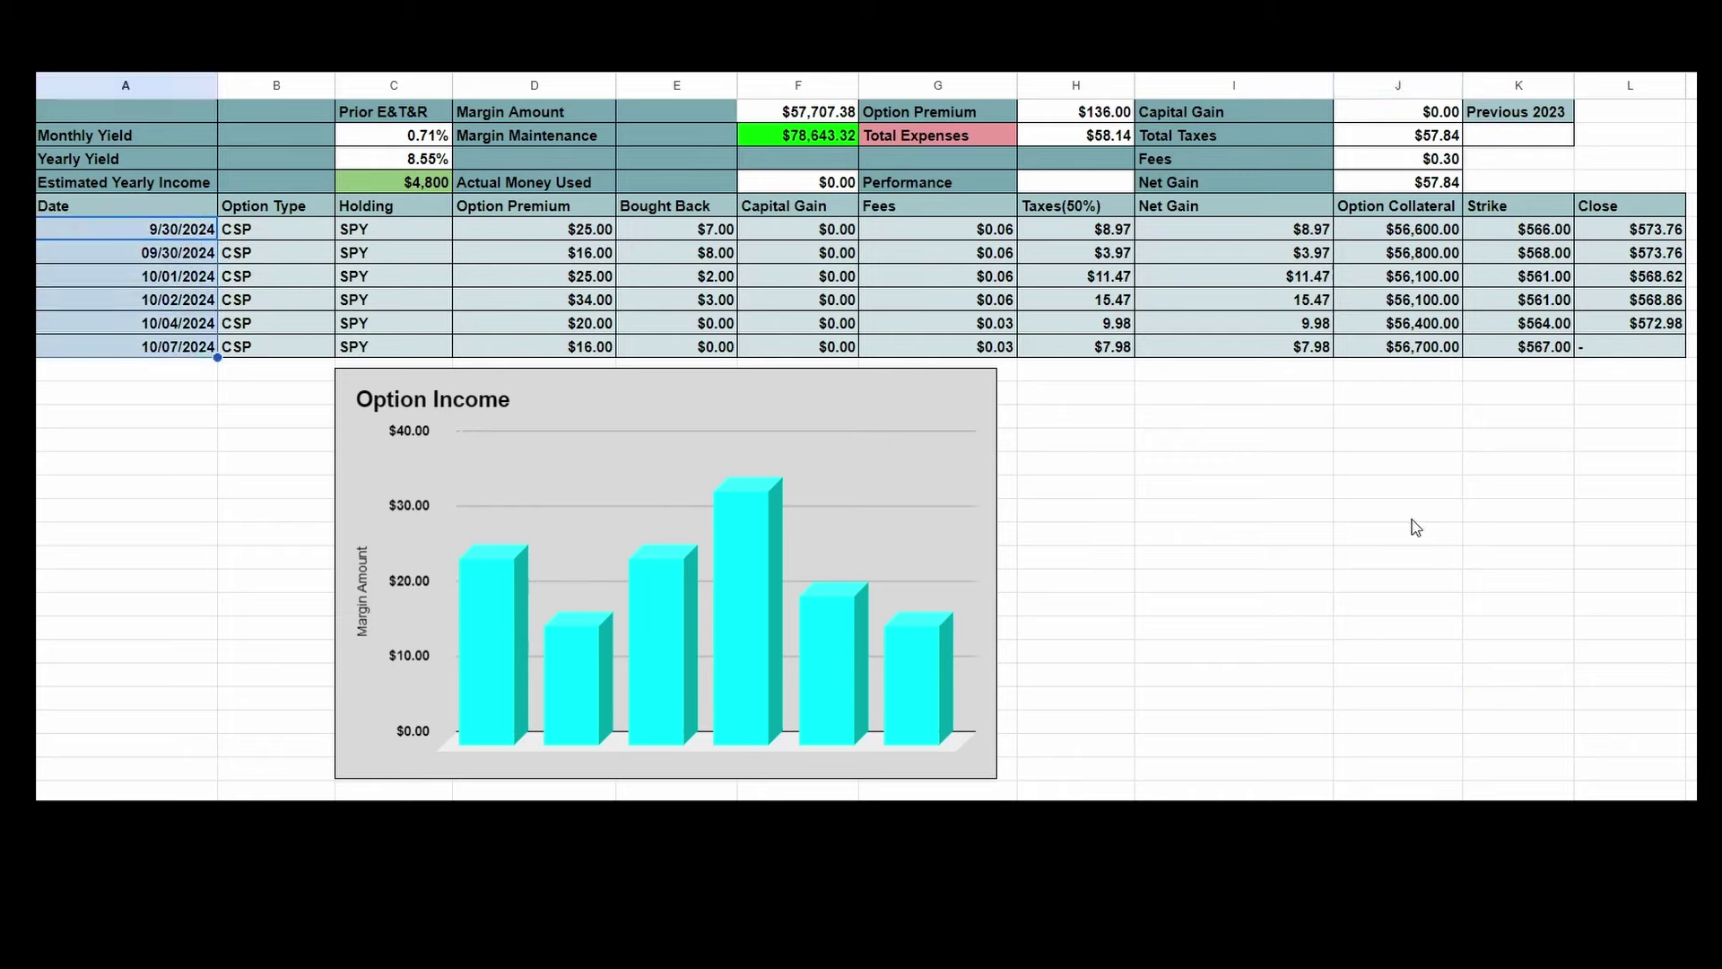
{"action": "left_click", "coordinate": [161, 349]}
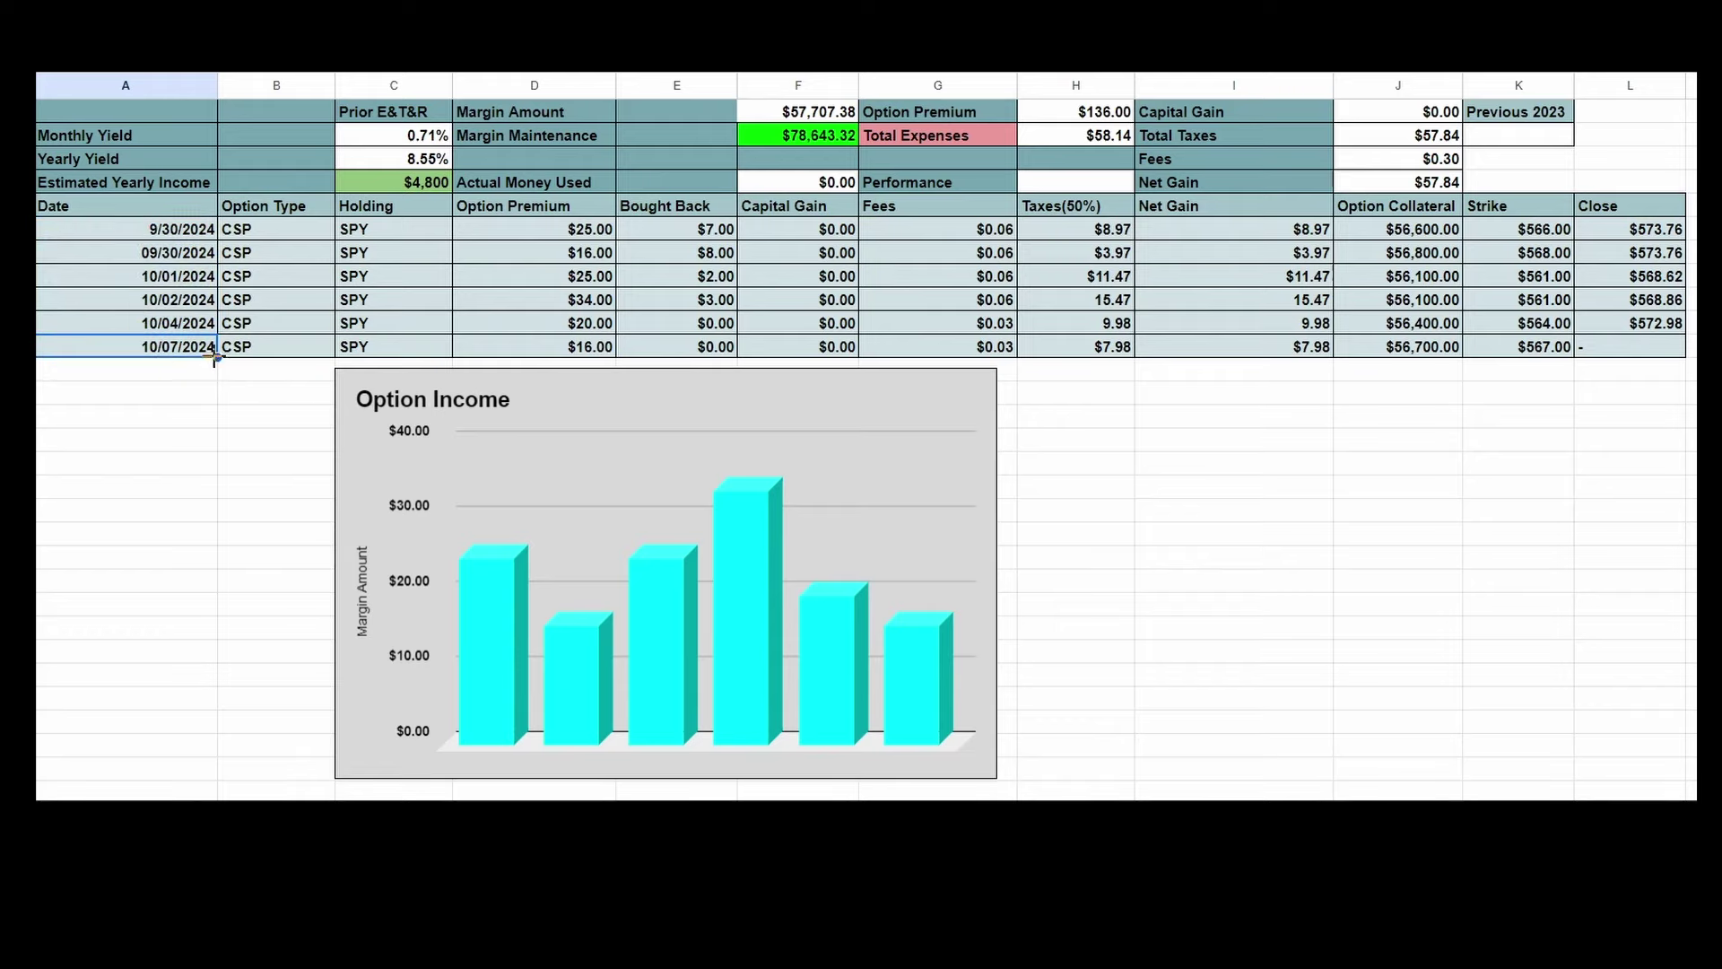
{"action": "left_click", "coordinate": [310, 354]}
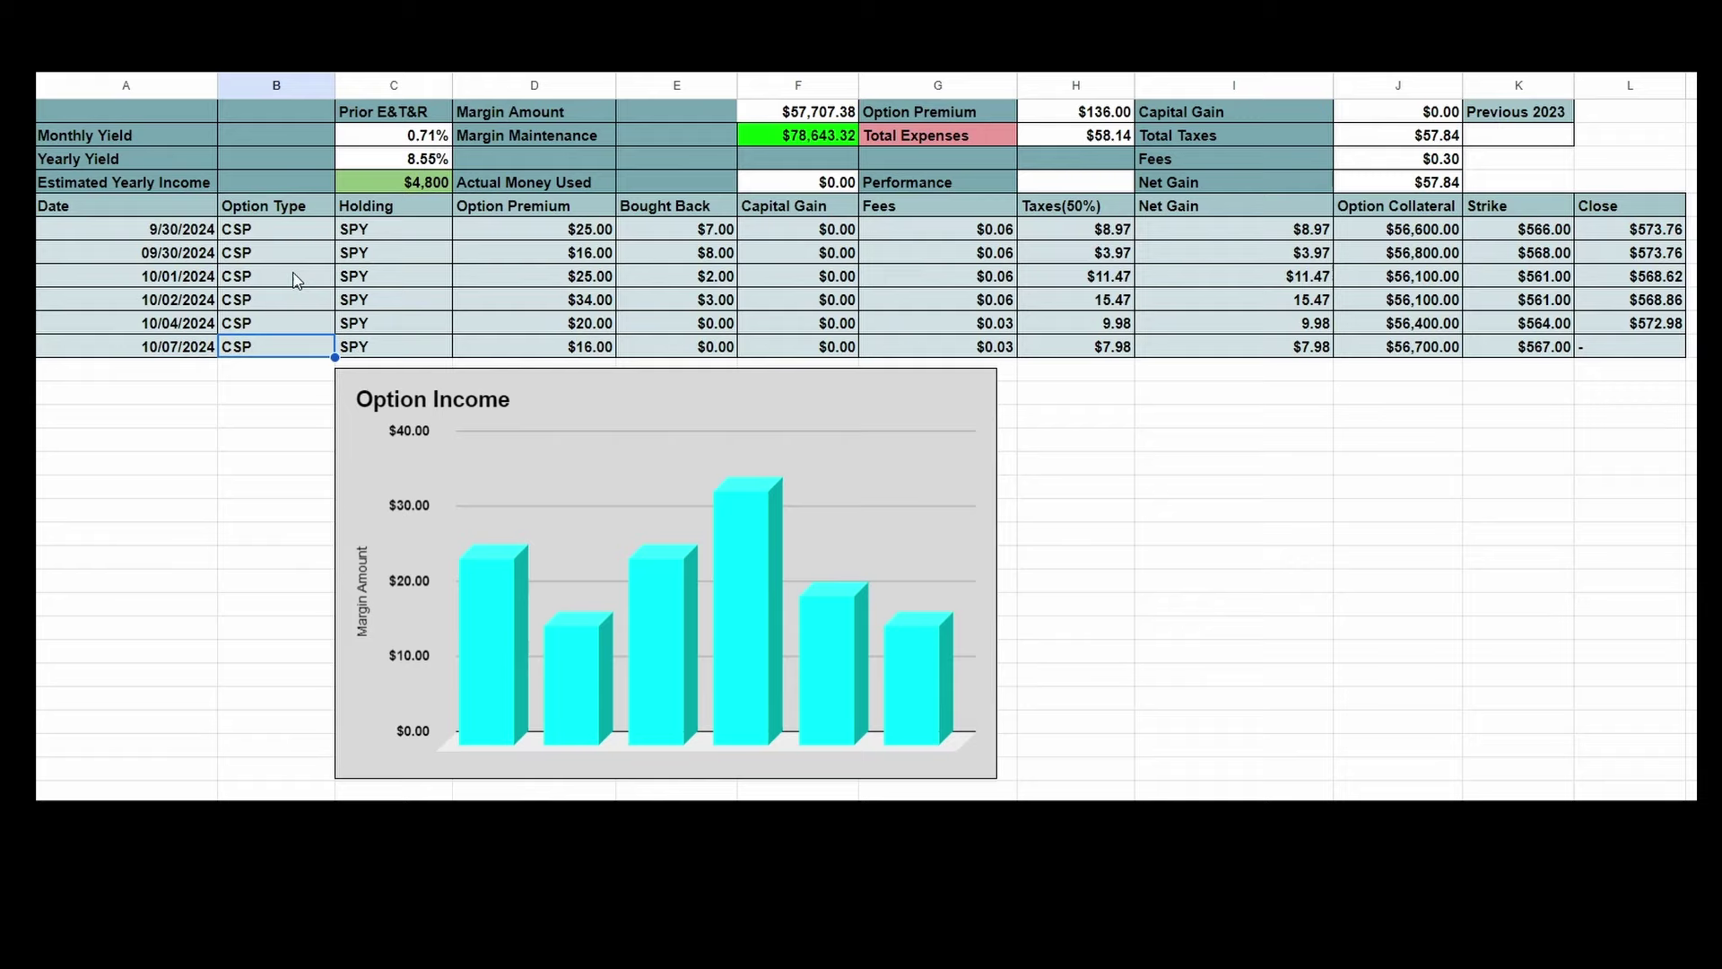
{"action": "left_click", "coordinate": [386, 359]}
{"action": "left_click", "coordinate": [556, 357]}
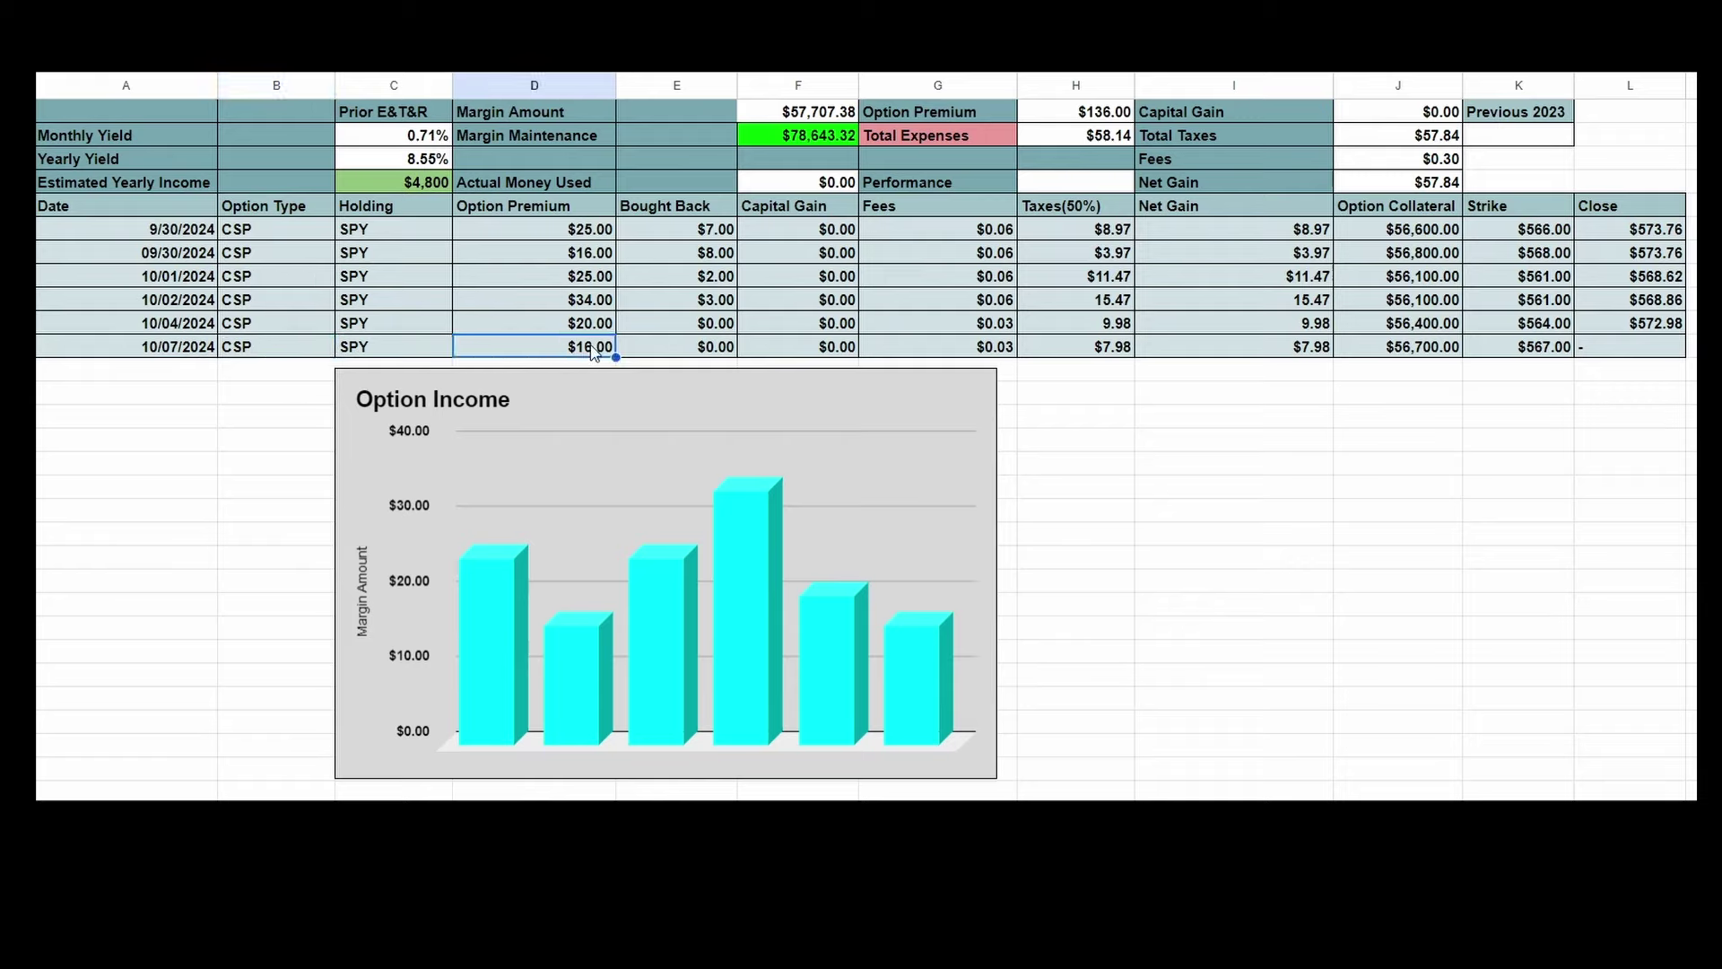
{"action": "left_click", "coordinate": [692, 352]}
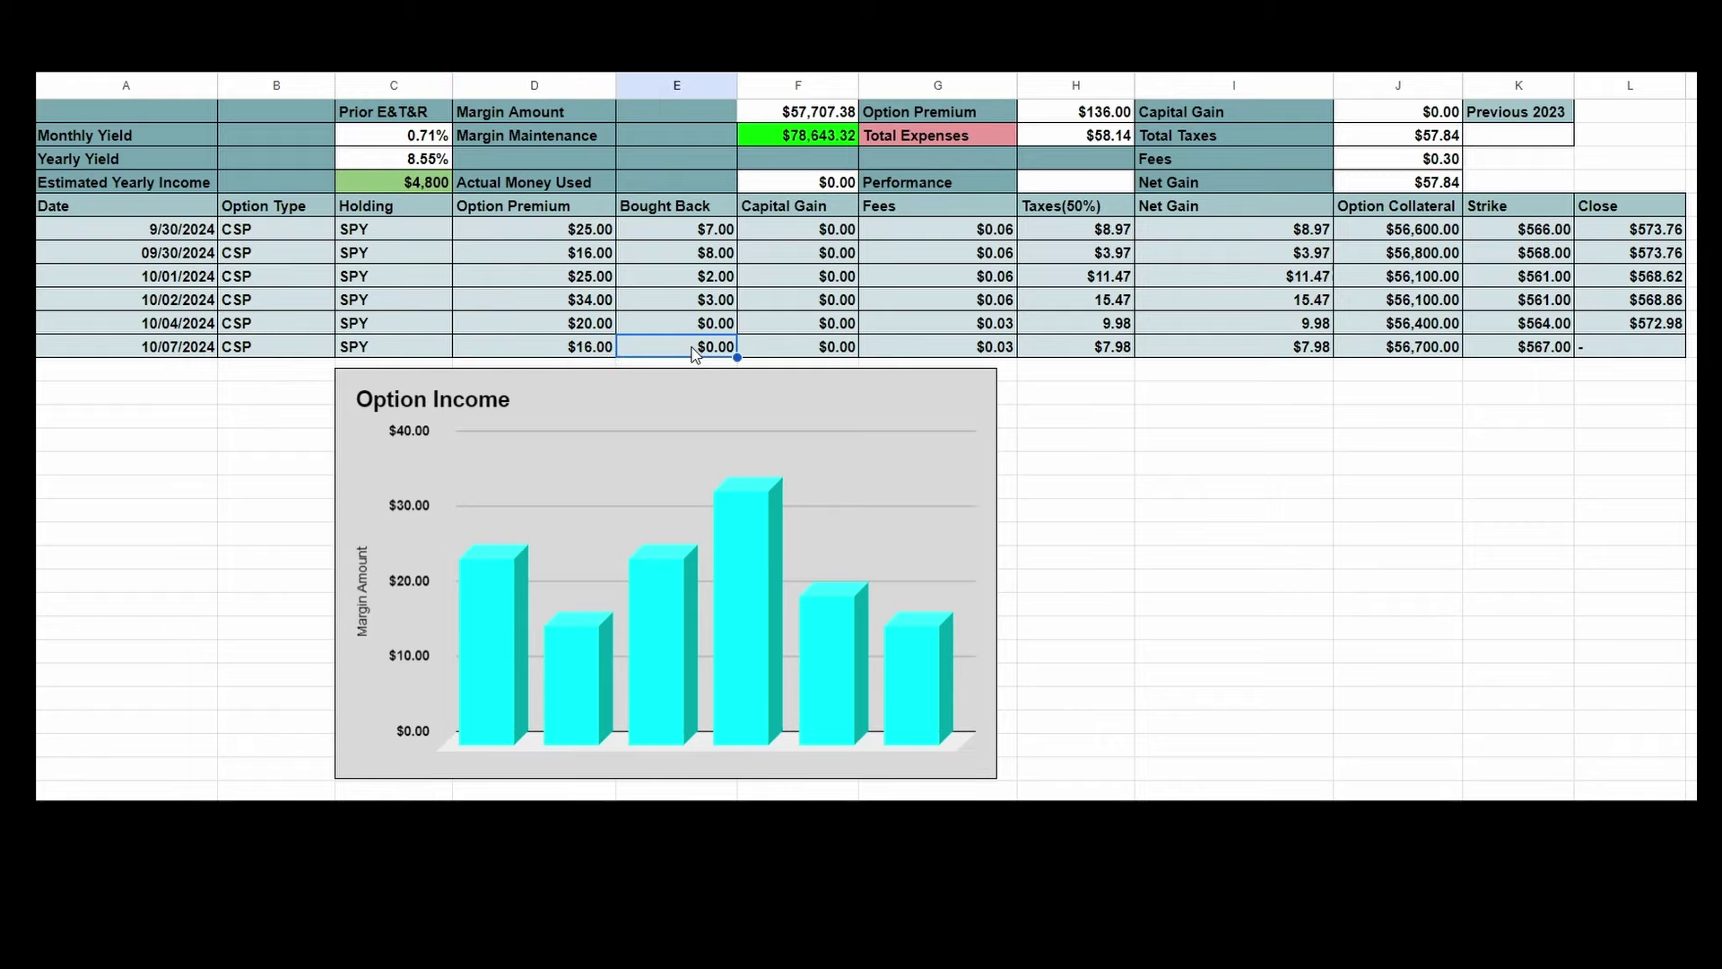
{"action": "left_click", "coordinate": [811, 351]}
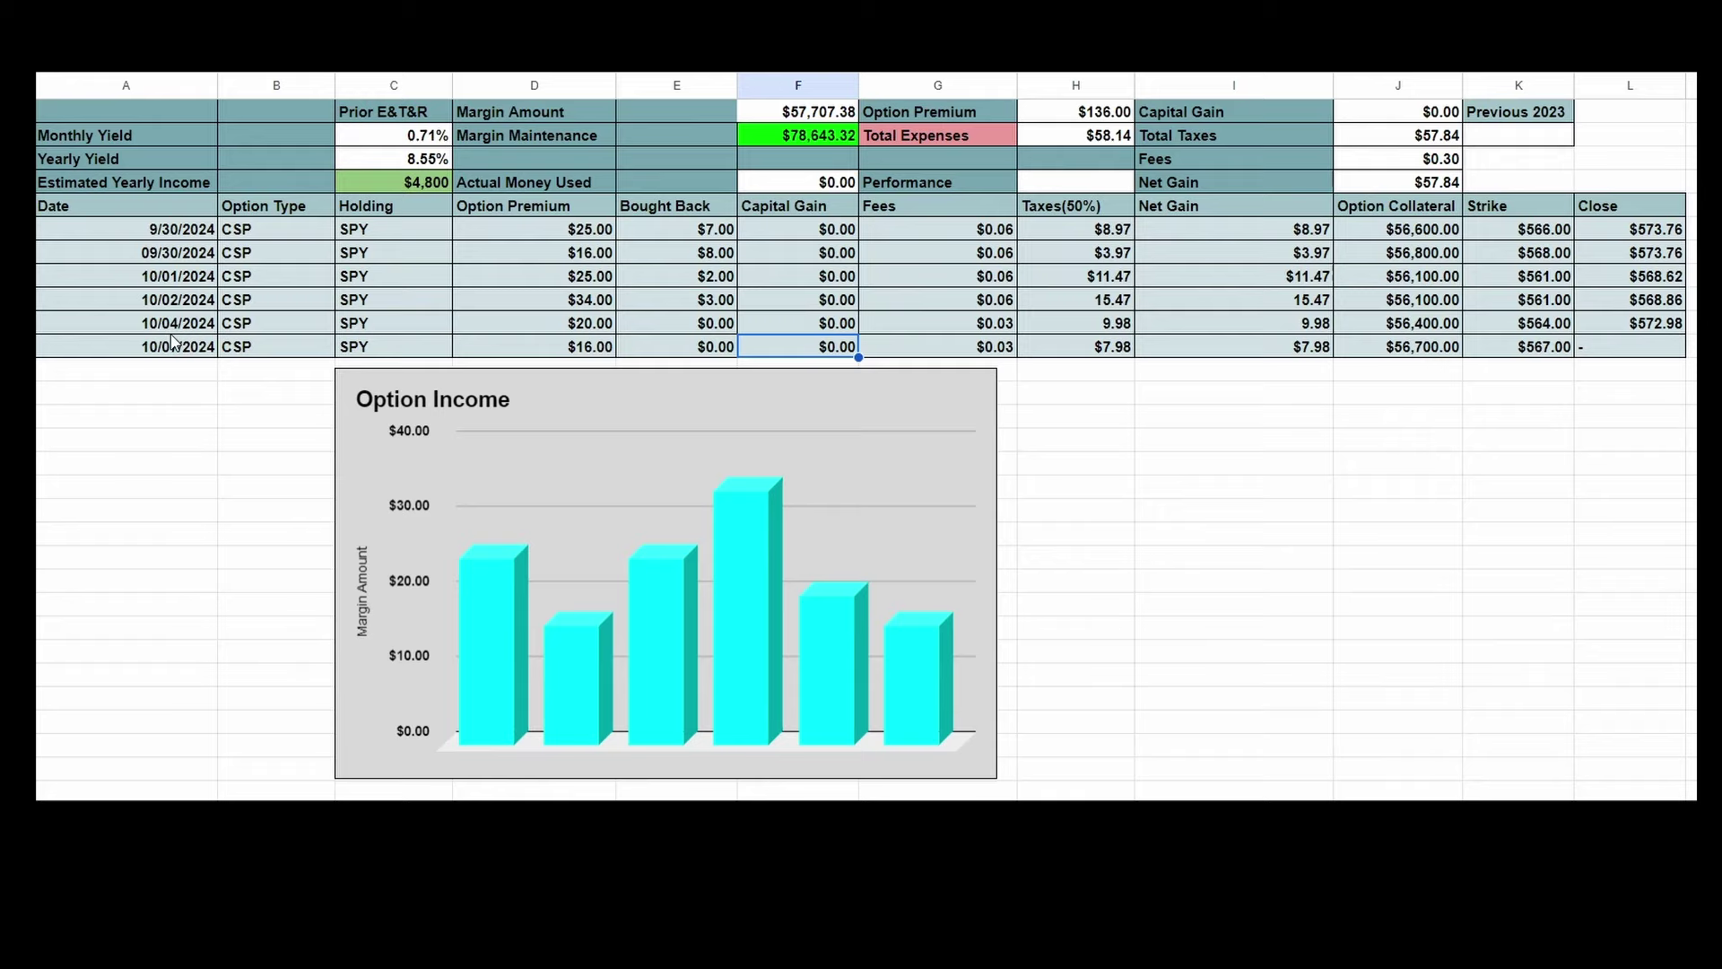
{"action": "left_click", "coordinate": [967, 350]}
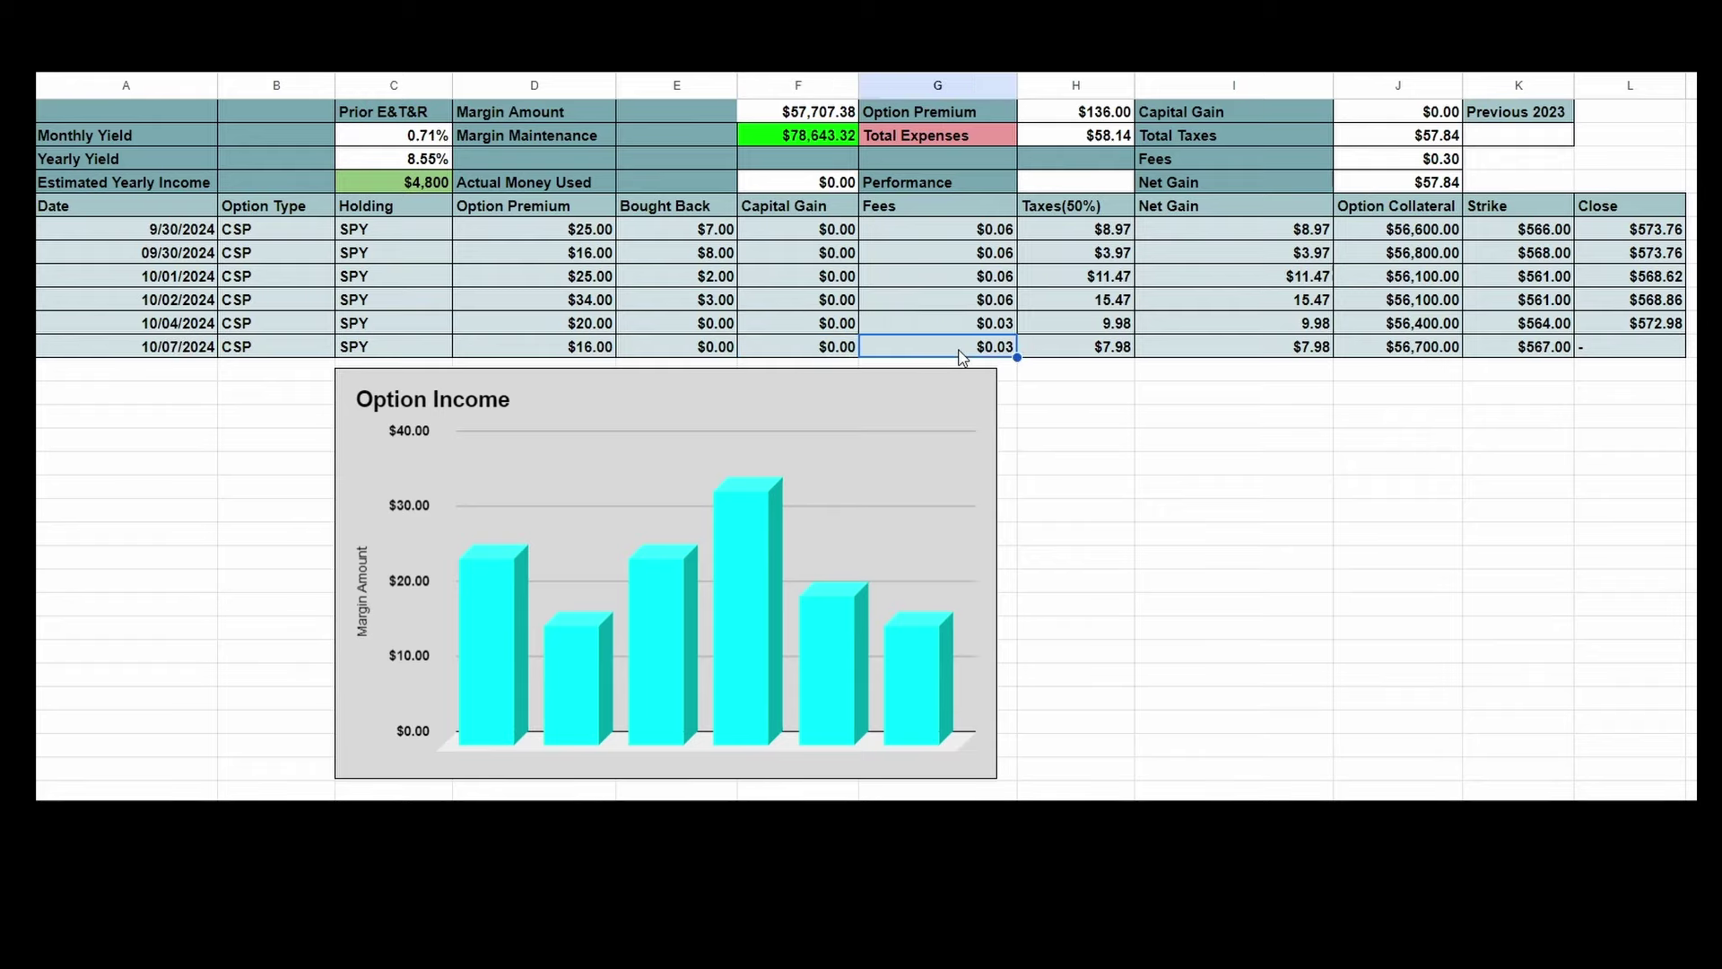
{"action": "left_click", "coordinate": [959, 327]}
{"action": "left_click", "coordinate": [944, 350]}
Step: Examine the Taxes(50%), Net Gain, Option Collateral, Strike and Close columns for all logged SPY trades
{"action": "left_click_drag", "start_coordinate": [1099, 229], "coordinate": [1094, 348]}
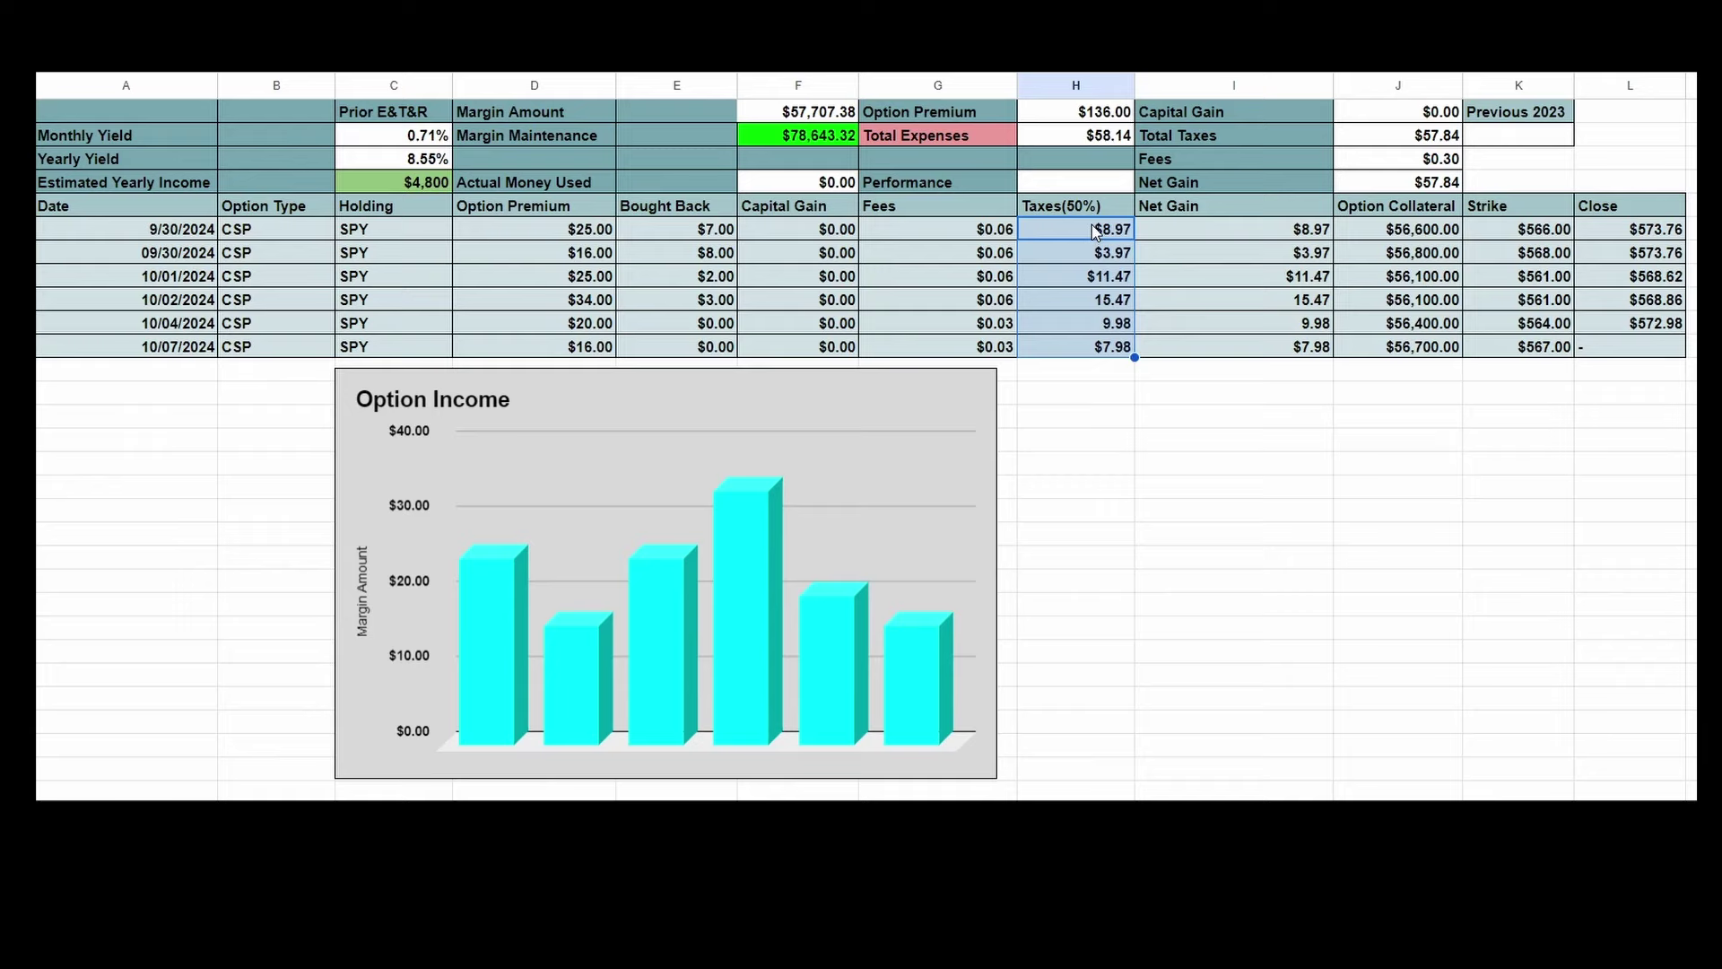
{"action": "left_click", "coordinate": [1091, 396]}
{"action": "left_click", "coordinate": [1094, 349]}
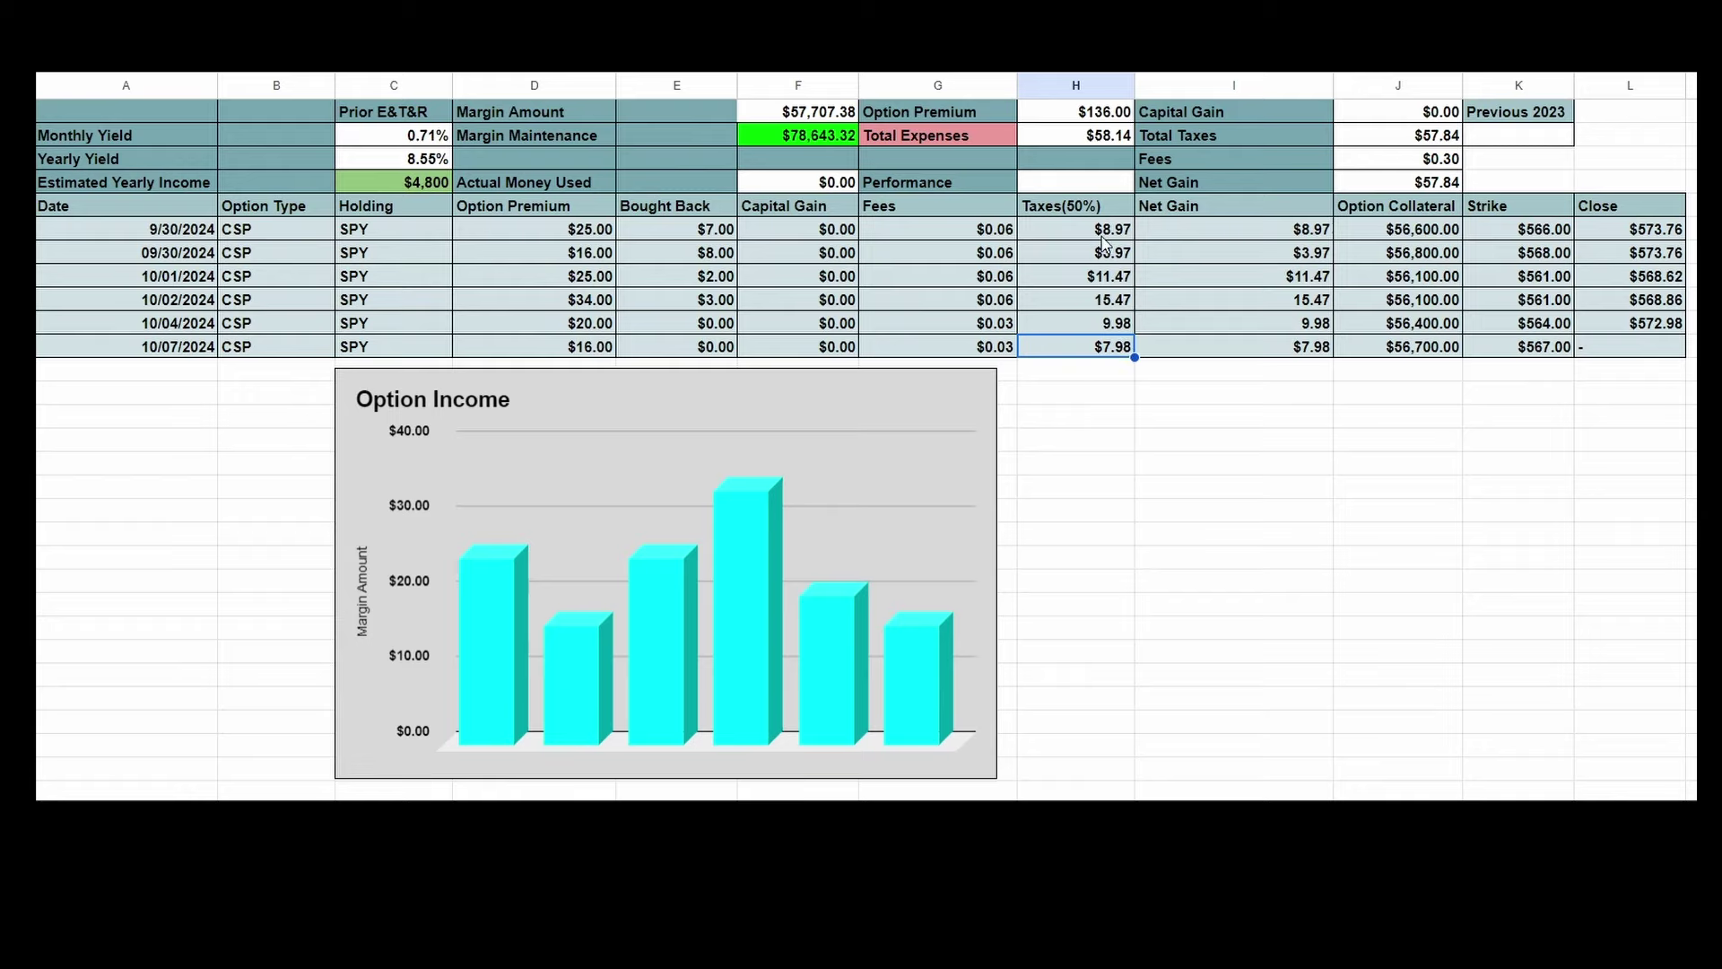
{"action": "left_click_drag", "start_coordinate": [1106, 231], "coordinate": [1105, 356]}
{"action": "left_click", "coordinate": [1107, 375]}
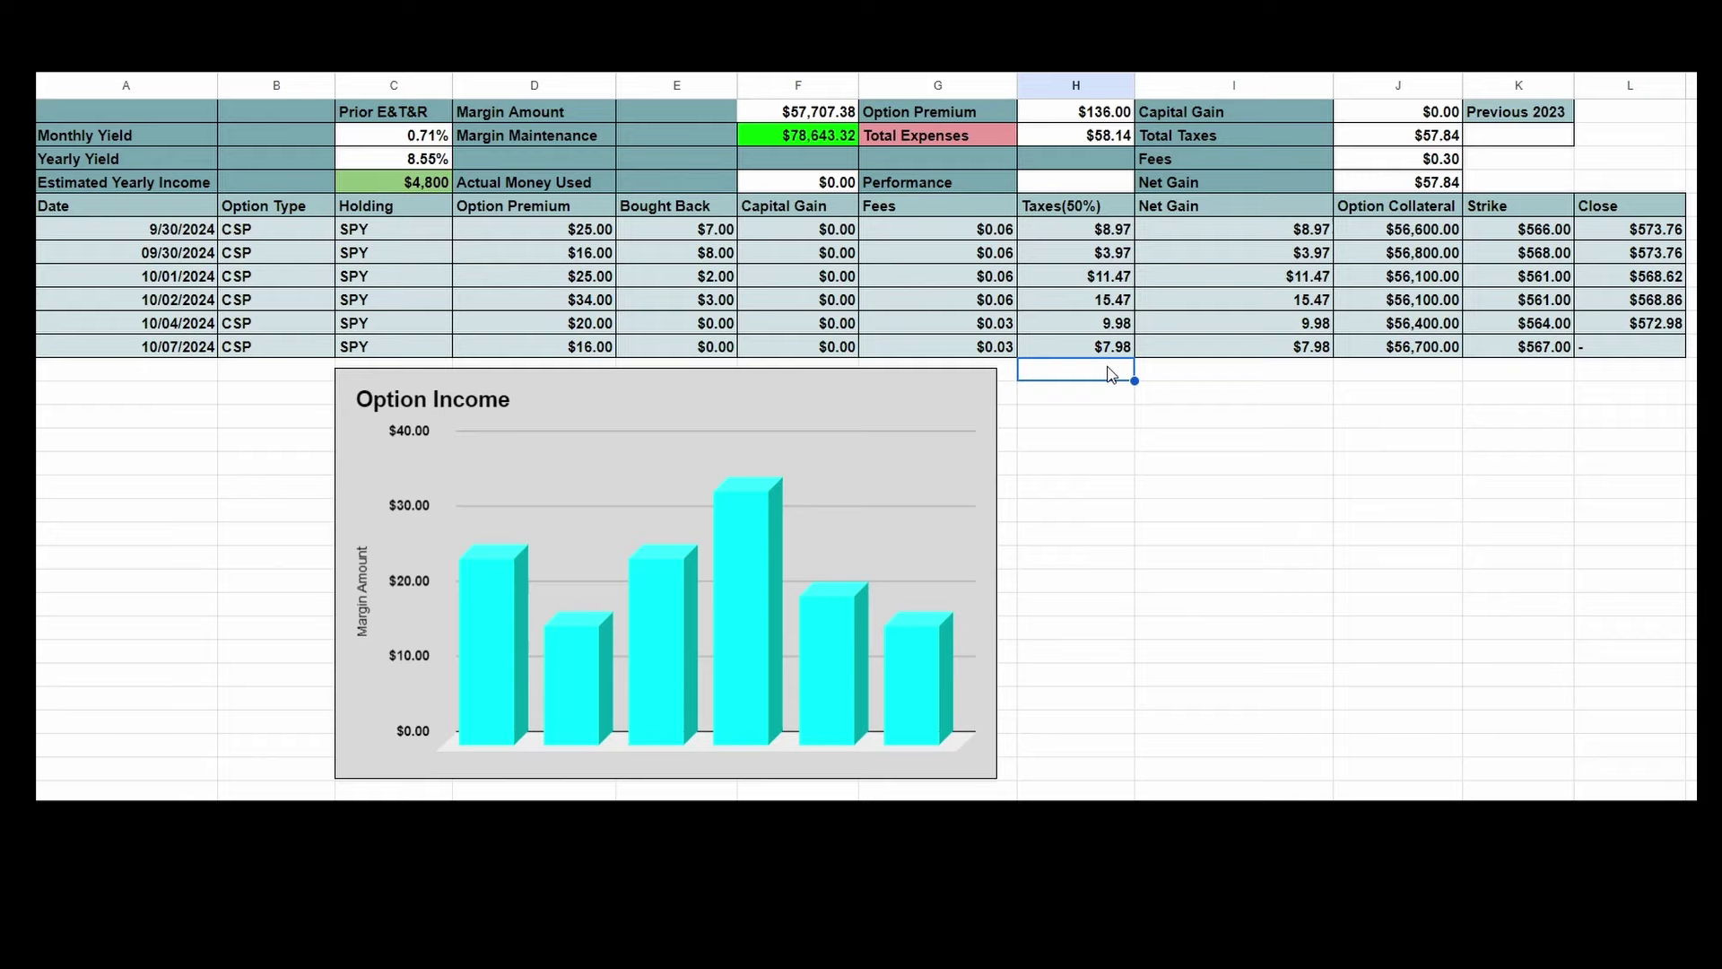
{"action": "left_click_drag", "start_coordinate": [1237, 229], "coordinate": [1257, 350]}
{"action": "left_click", "coordinate": [1292, 391]}
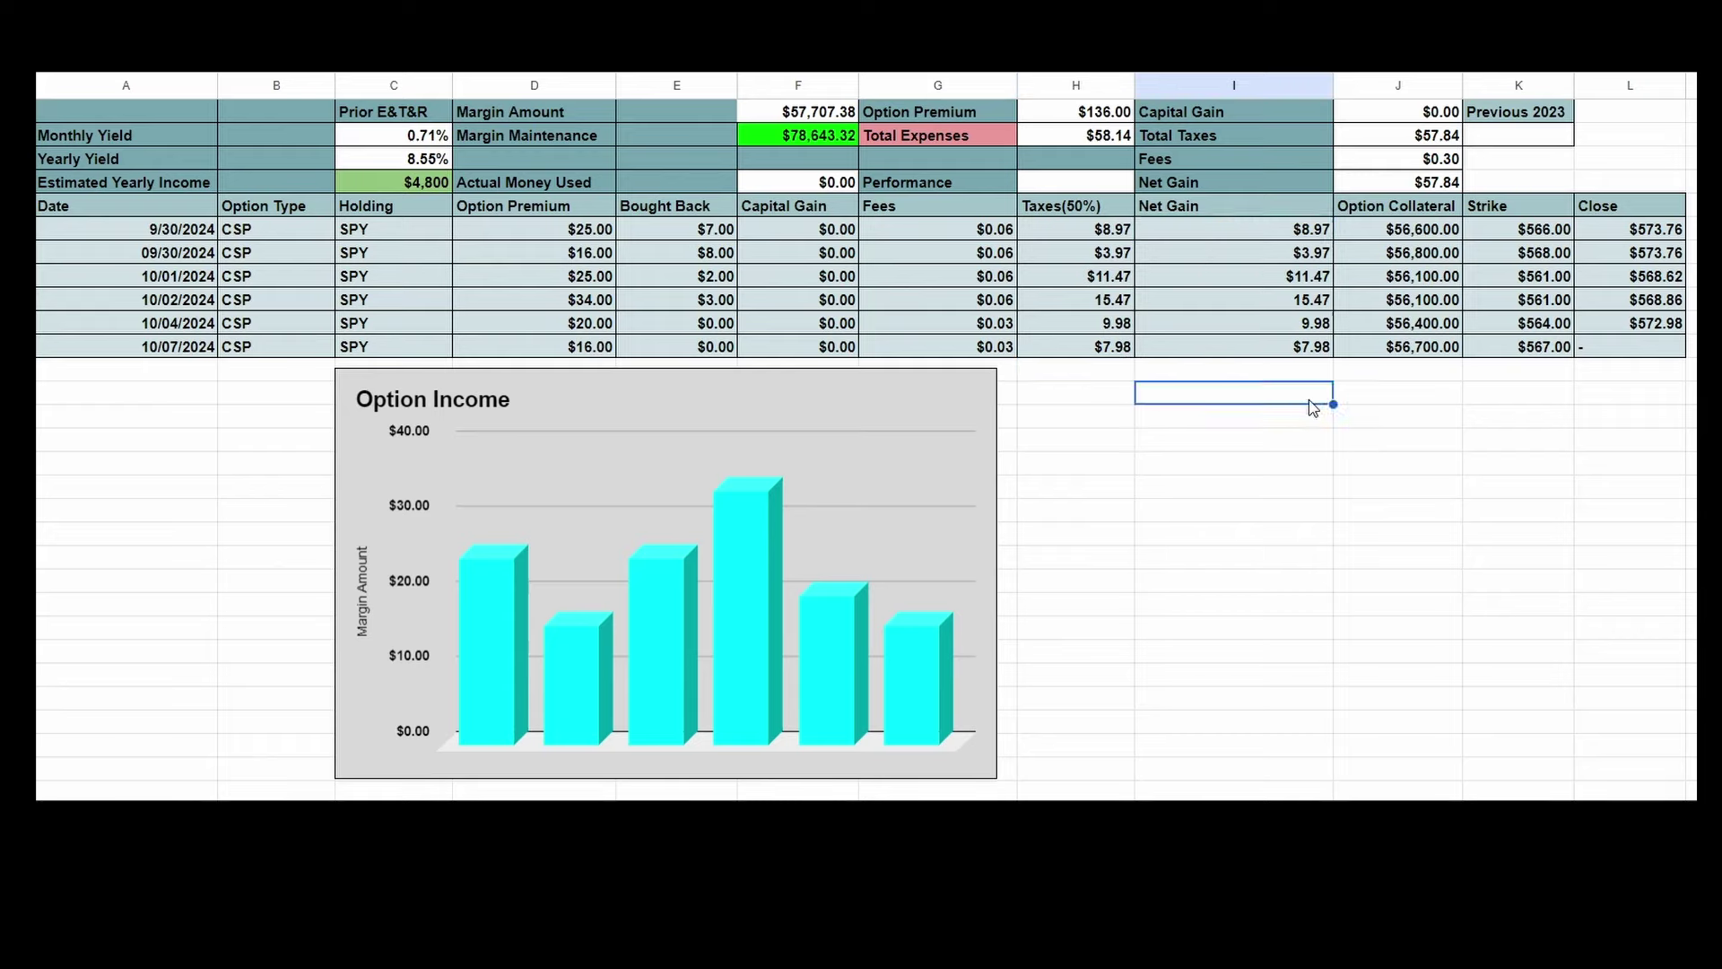
{"action": "left_click_drag", "start_coordinate": [1399, 230], "coordinate": [1405, 353]}
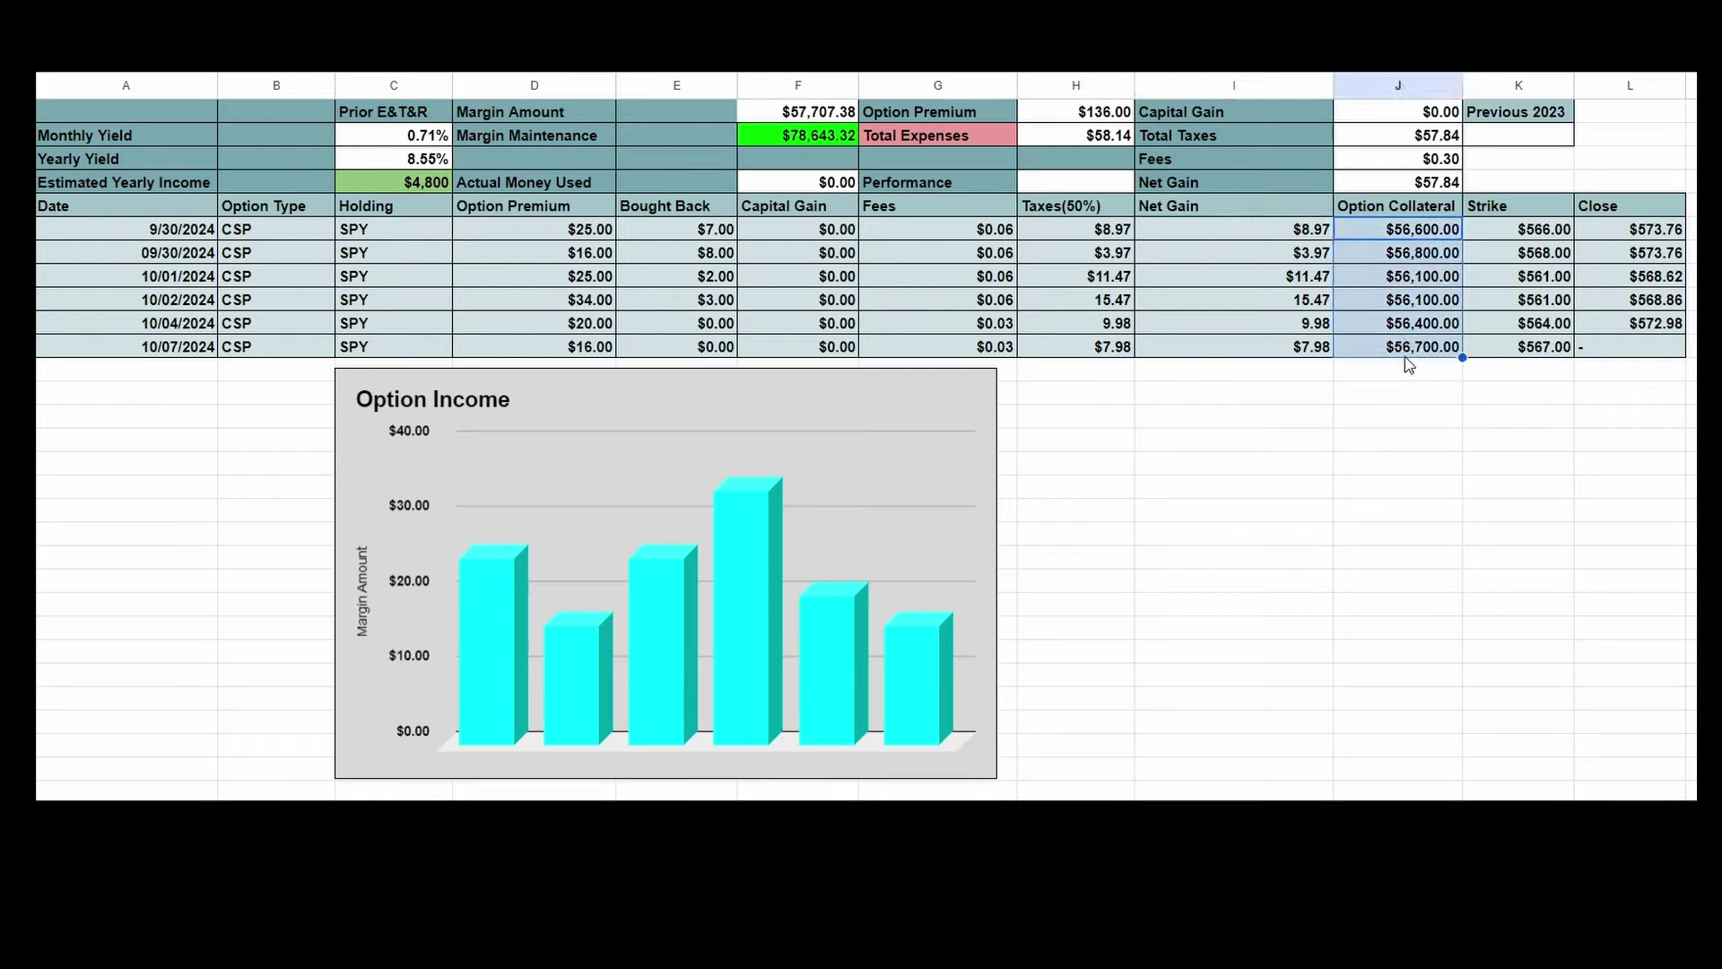
{"action": "left_click_drag", "start_coordinate": [1529, 229], "coordinate": [1526, 357]}
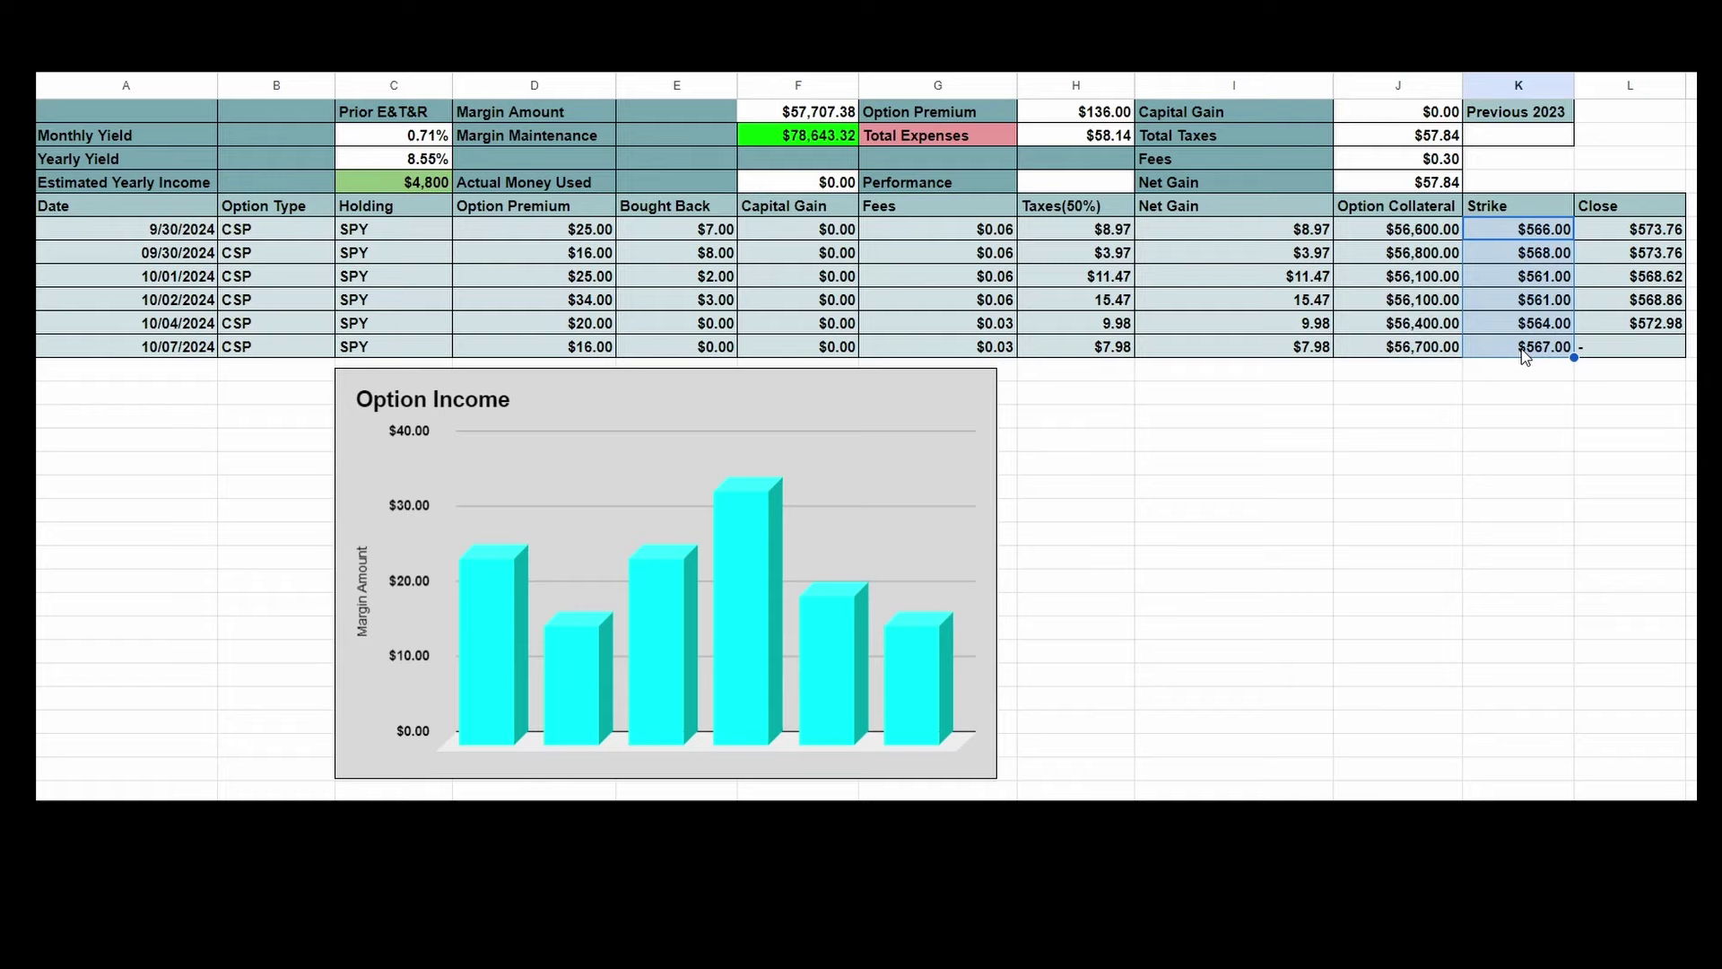
{"action": "left_click", "coordinate": [1659, 235]}
{"action": "left_click_drag", "start_coordinate": [1659, 240], "coordinate": [1659, 353]}
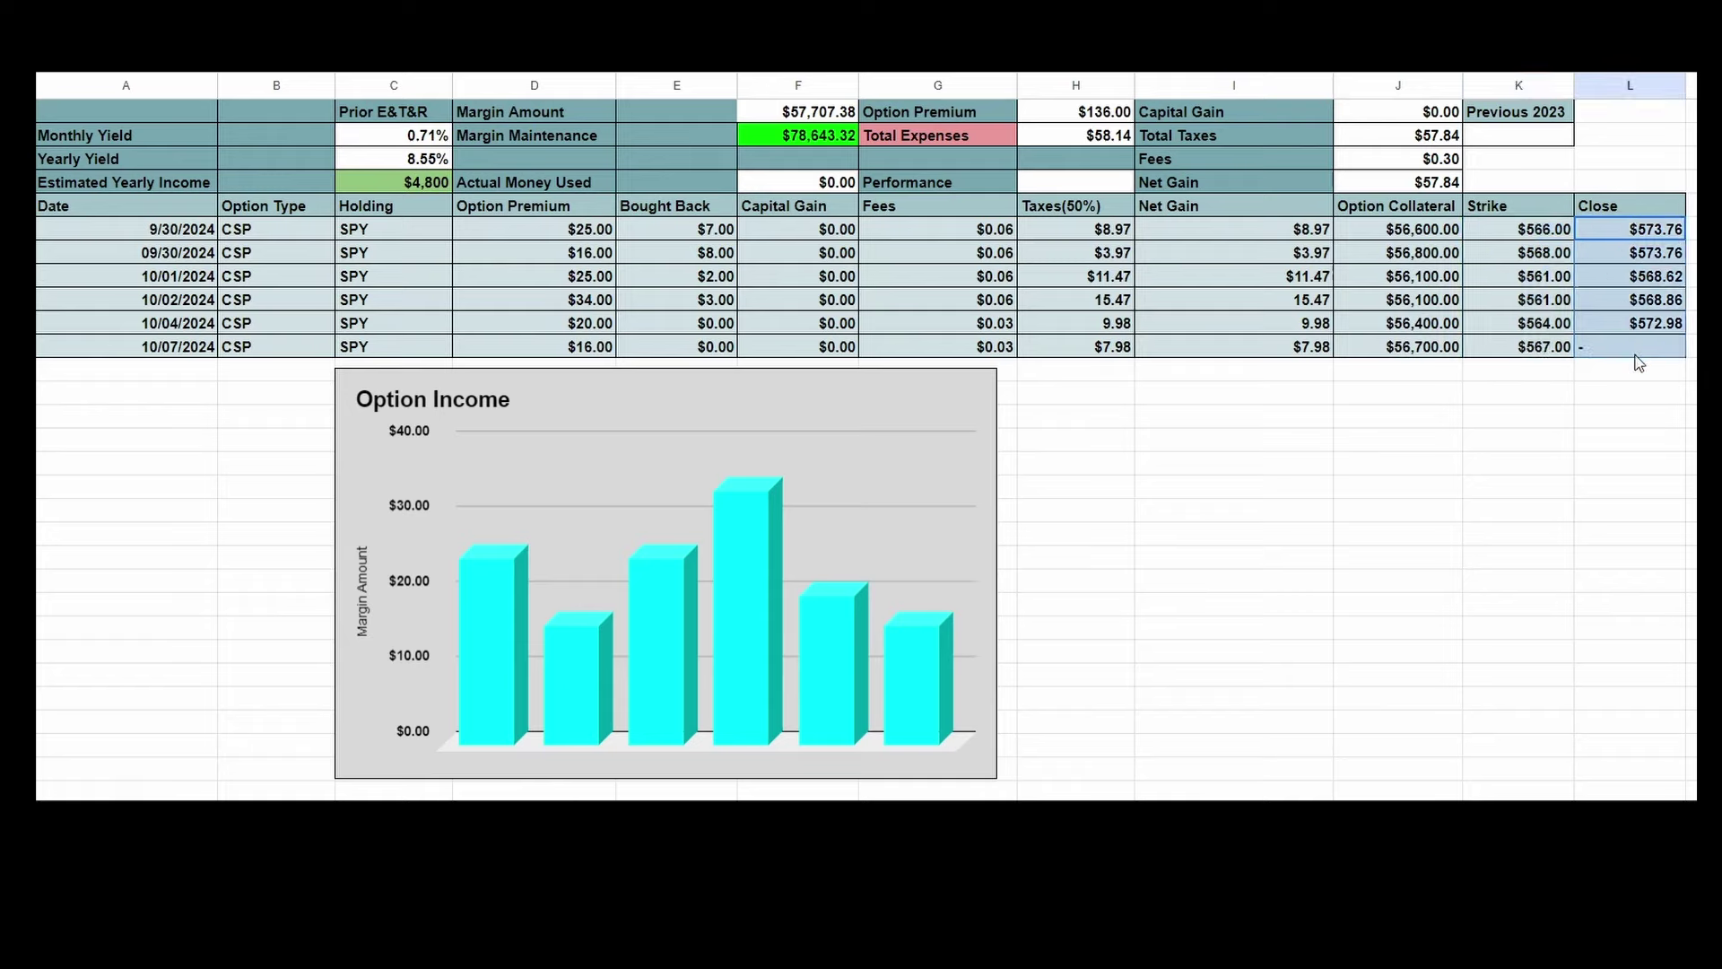
Step: Review the trades' option types and premiums alongside the summary cells for option premium, total expenses, total taxes and estimated yearly income
{"action": "left_click_drag", "start_coordinate": [280, 232], "coordinate": [272, 354]}
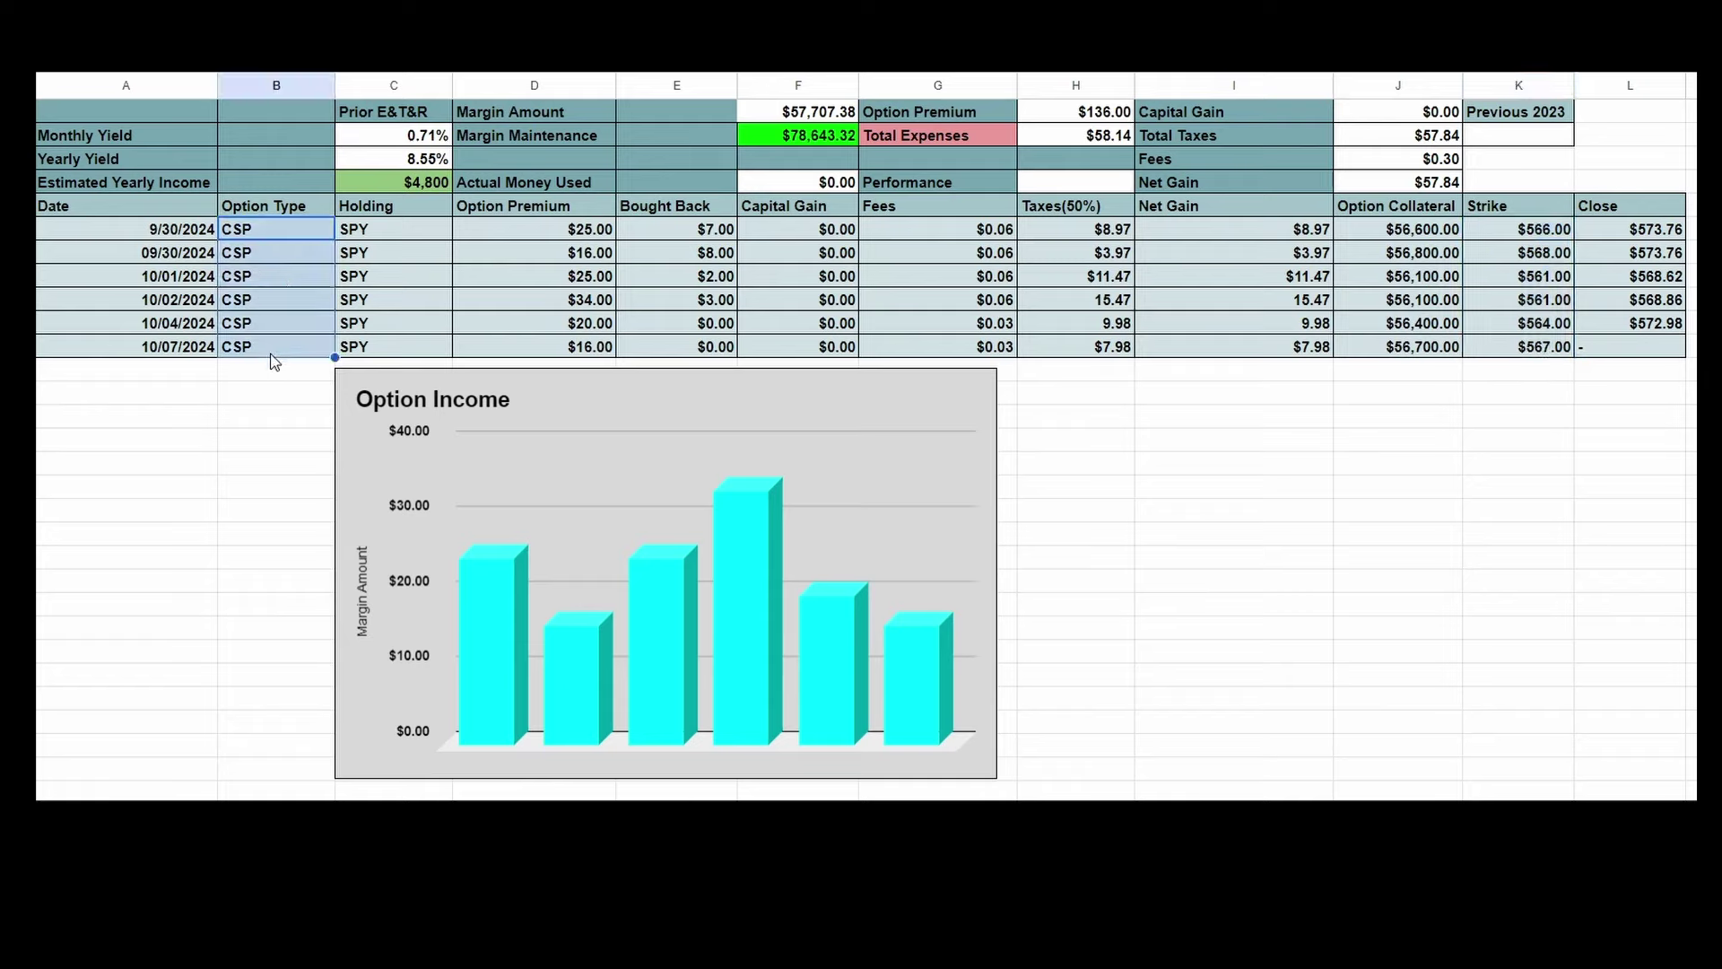
{"action": "left_click", "coordinate": [265, 233]}
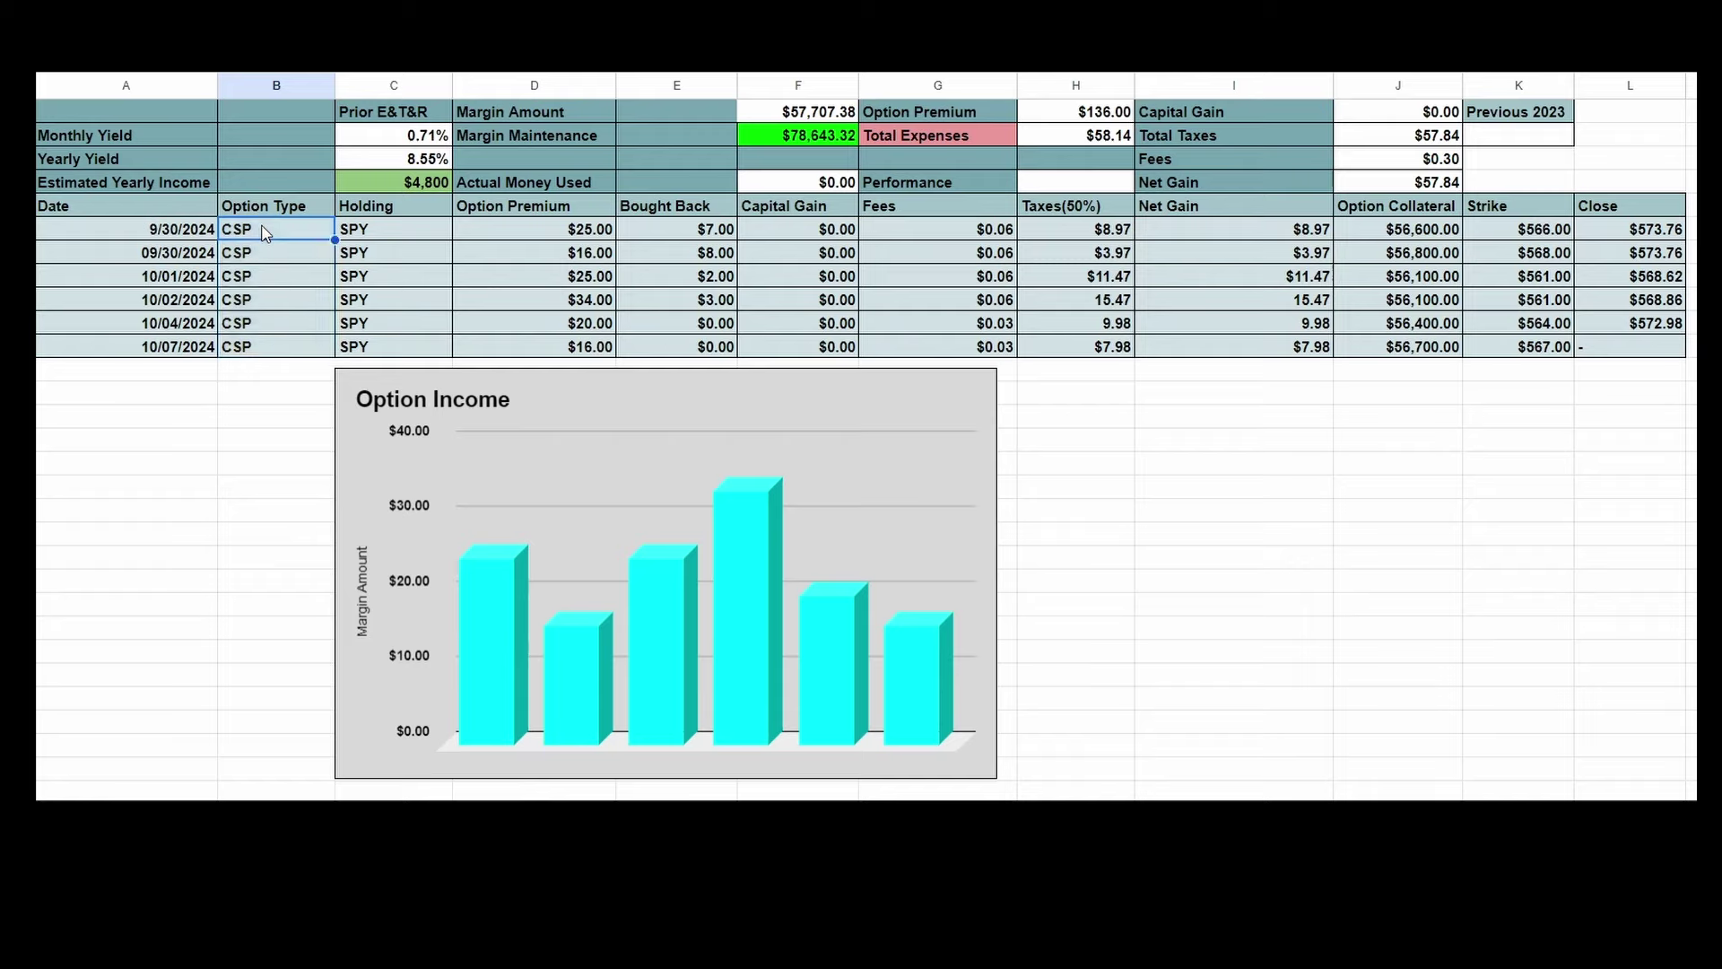
{"action": "left_click", "coordinate": [271, 260]}
{"action": "left_click", "coordinate": [1072, 115]}
{"action": "left_click", "coordinate": [1078, 141]}
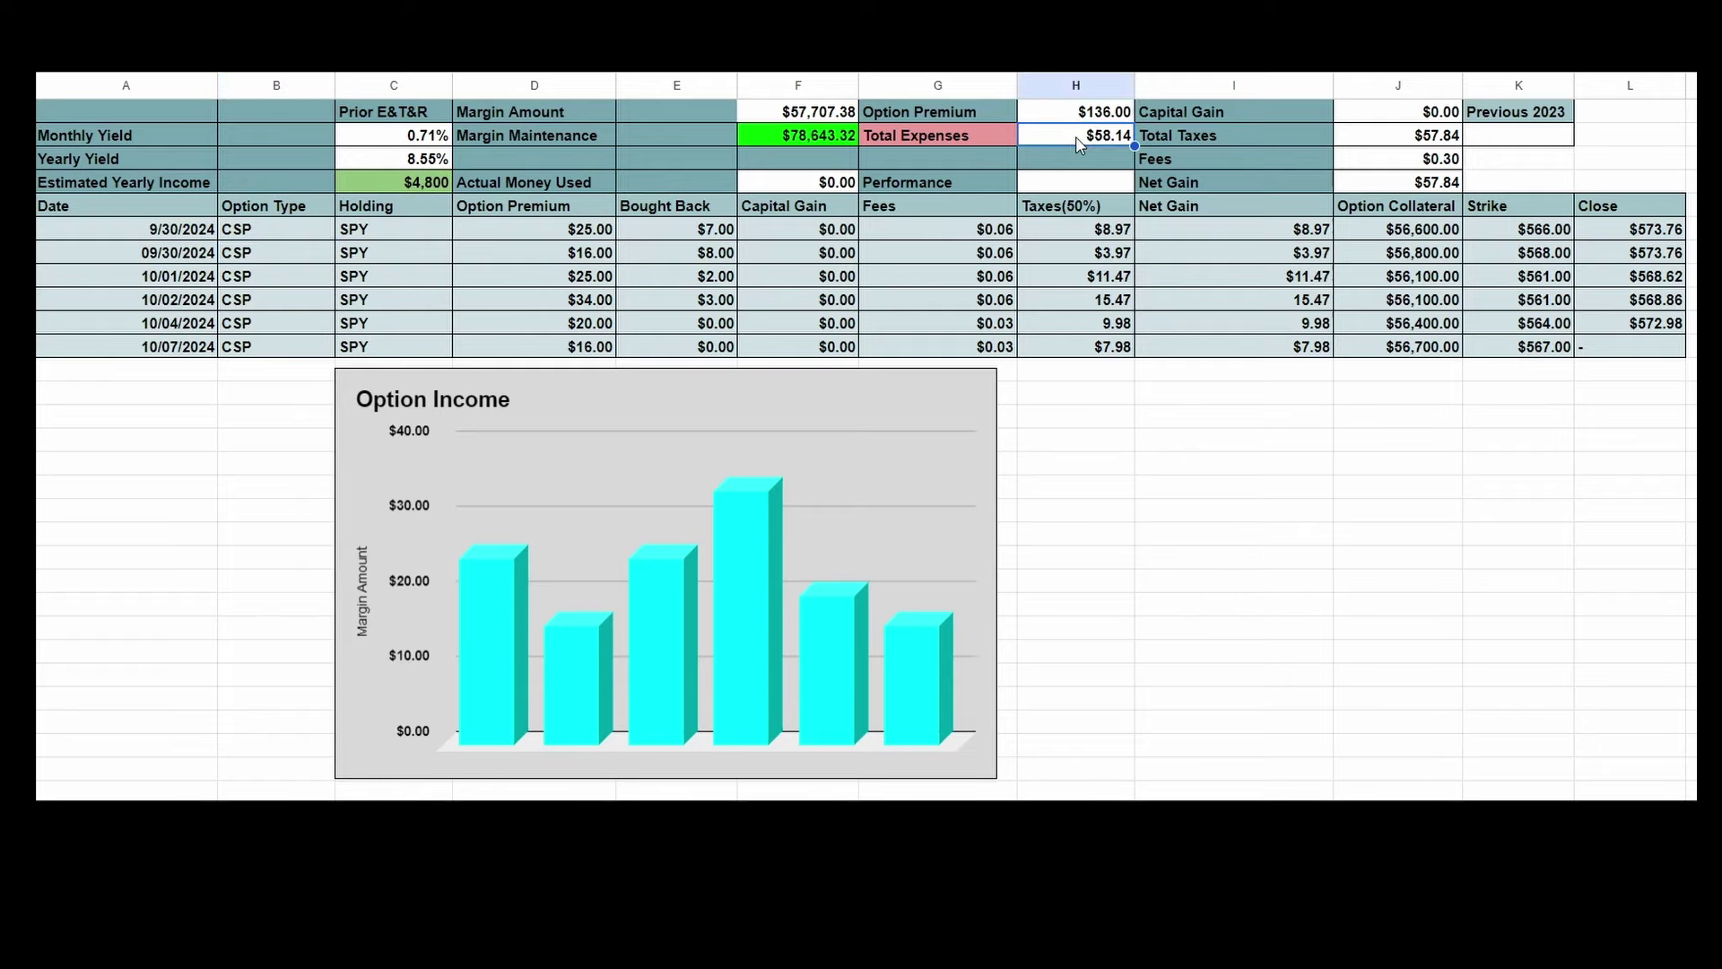
{"action": "left_click", "coordinate": [1398, 143]}
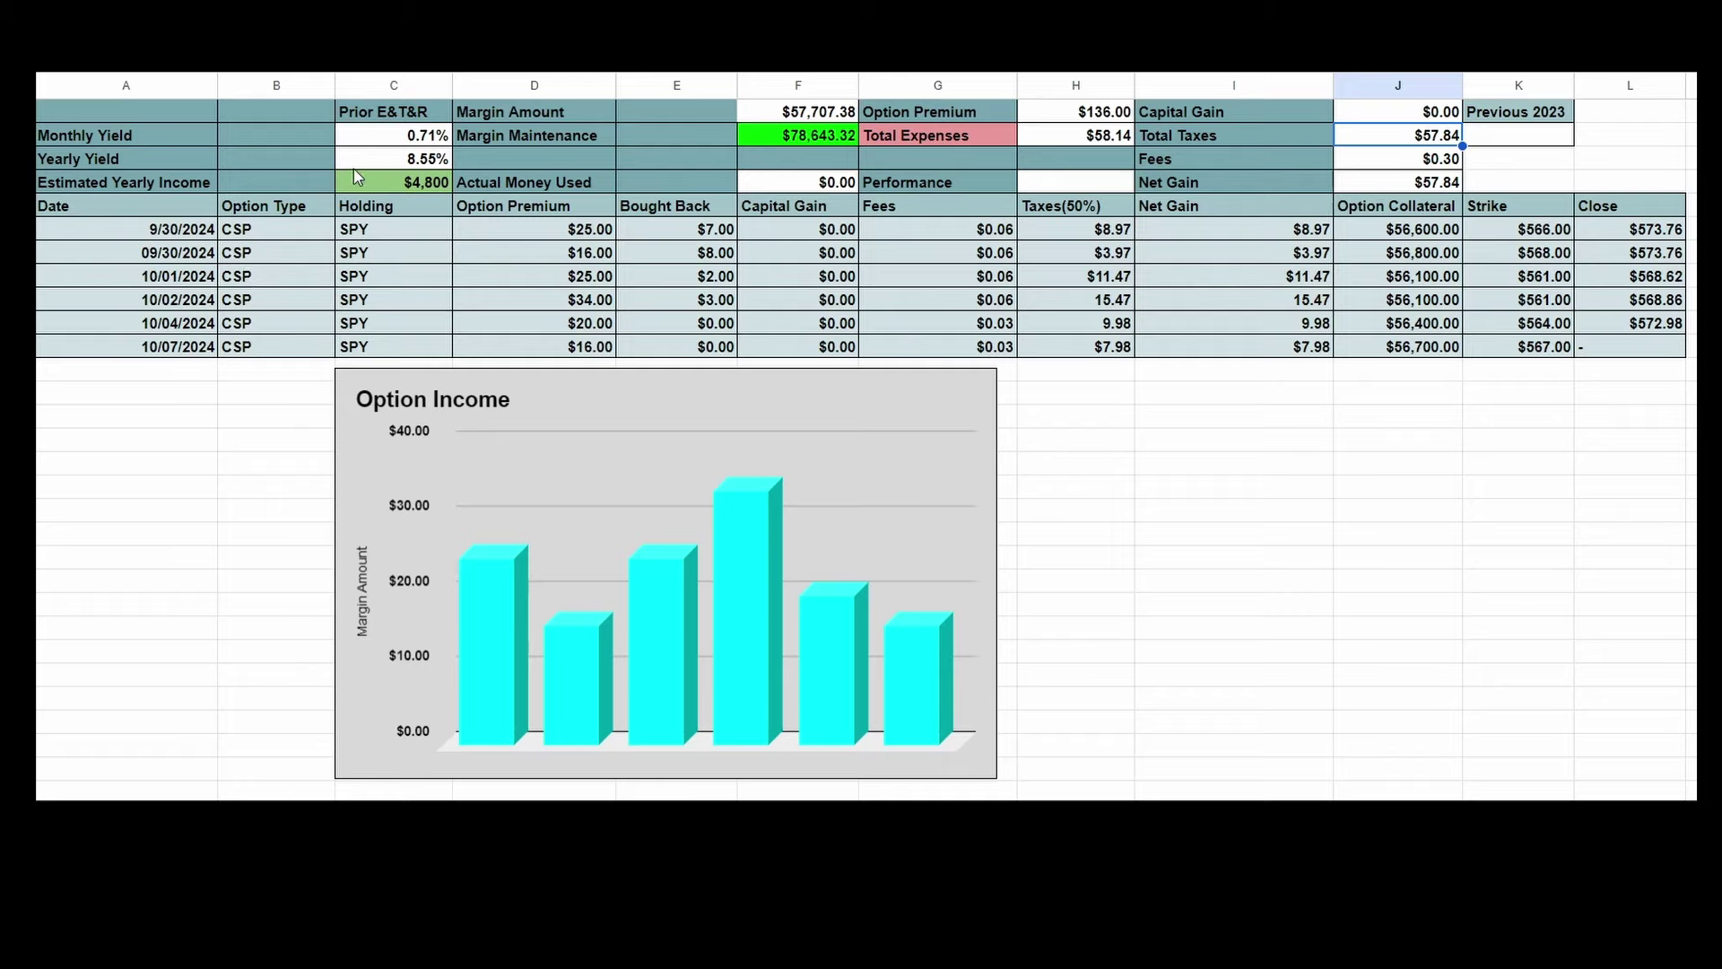
{"action": "left_click_drag", "start_coordinate": [588, 235], "coordinate": [560, 348]}
{"action": "left_click", "coordinate": [418, 184]}
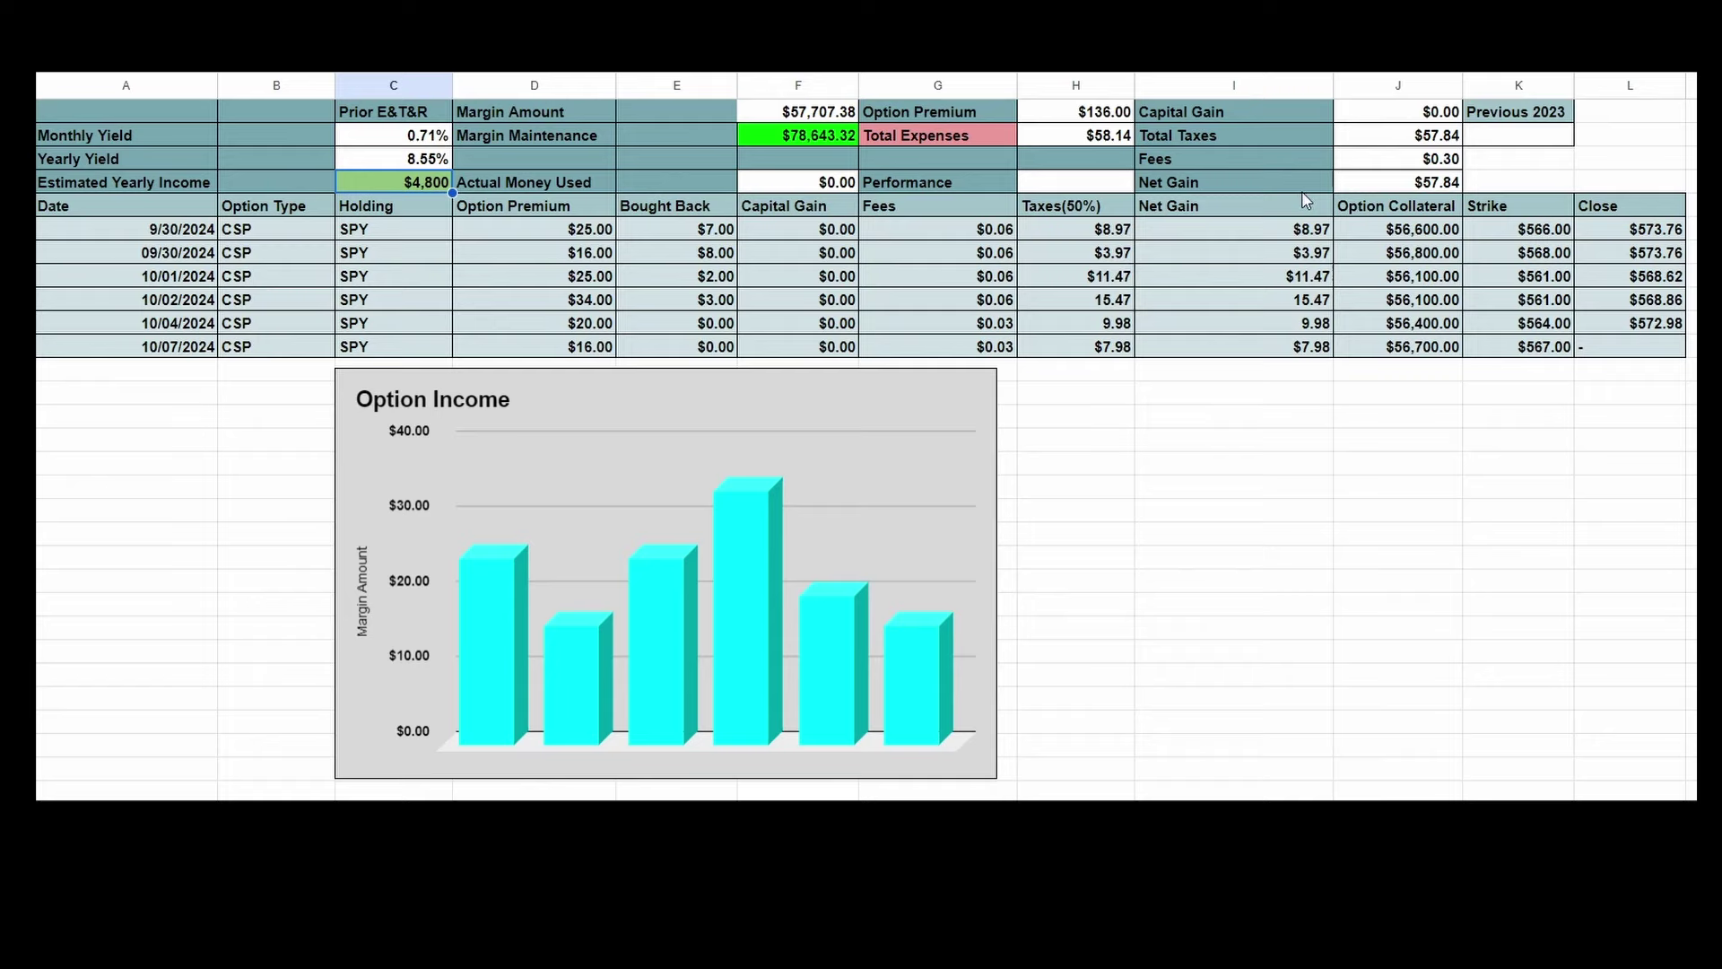
Step: Check the 10/07/2024 trade's strike, the yearly yield, and the option types of the 10/02/2024 and 10/04/2024 trades
{"action": "left_click", "coordinate": [1532, 350]}
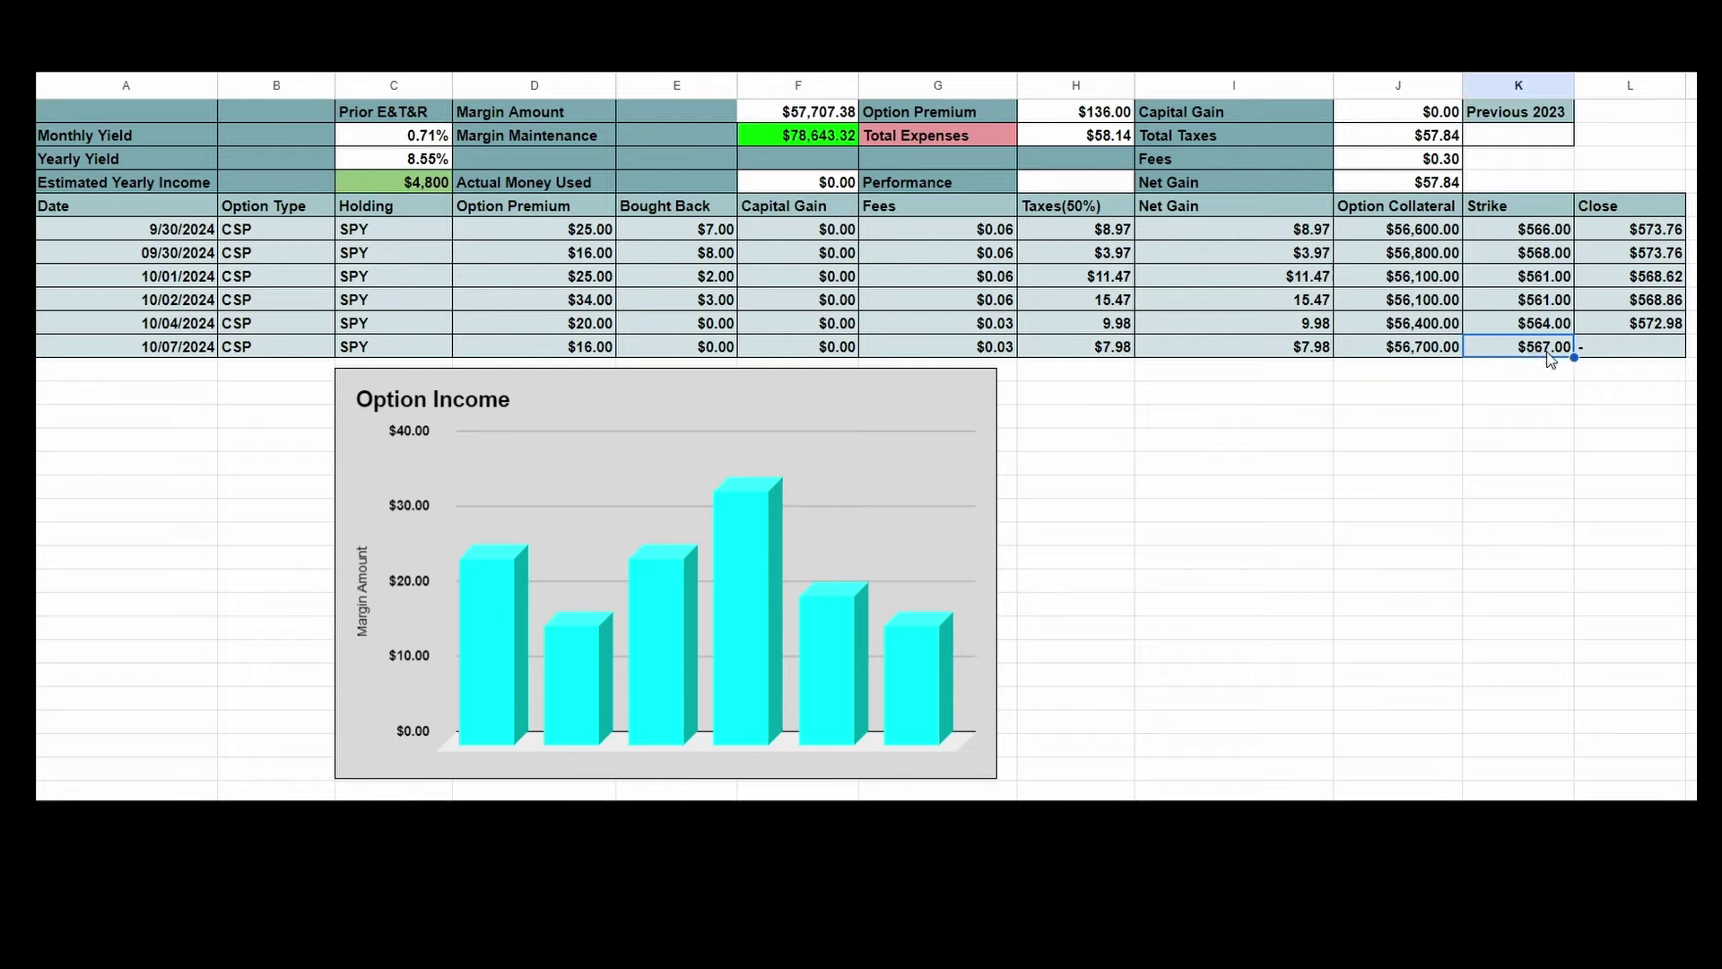
{"action": "left_click", "coordinate": [435, 160]}
{"action": "left_click", "coordinate": [1467, 467]}
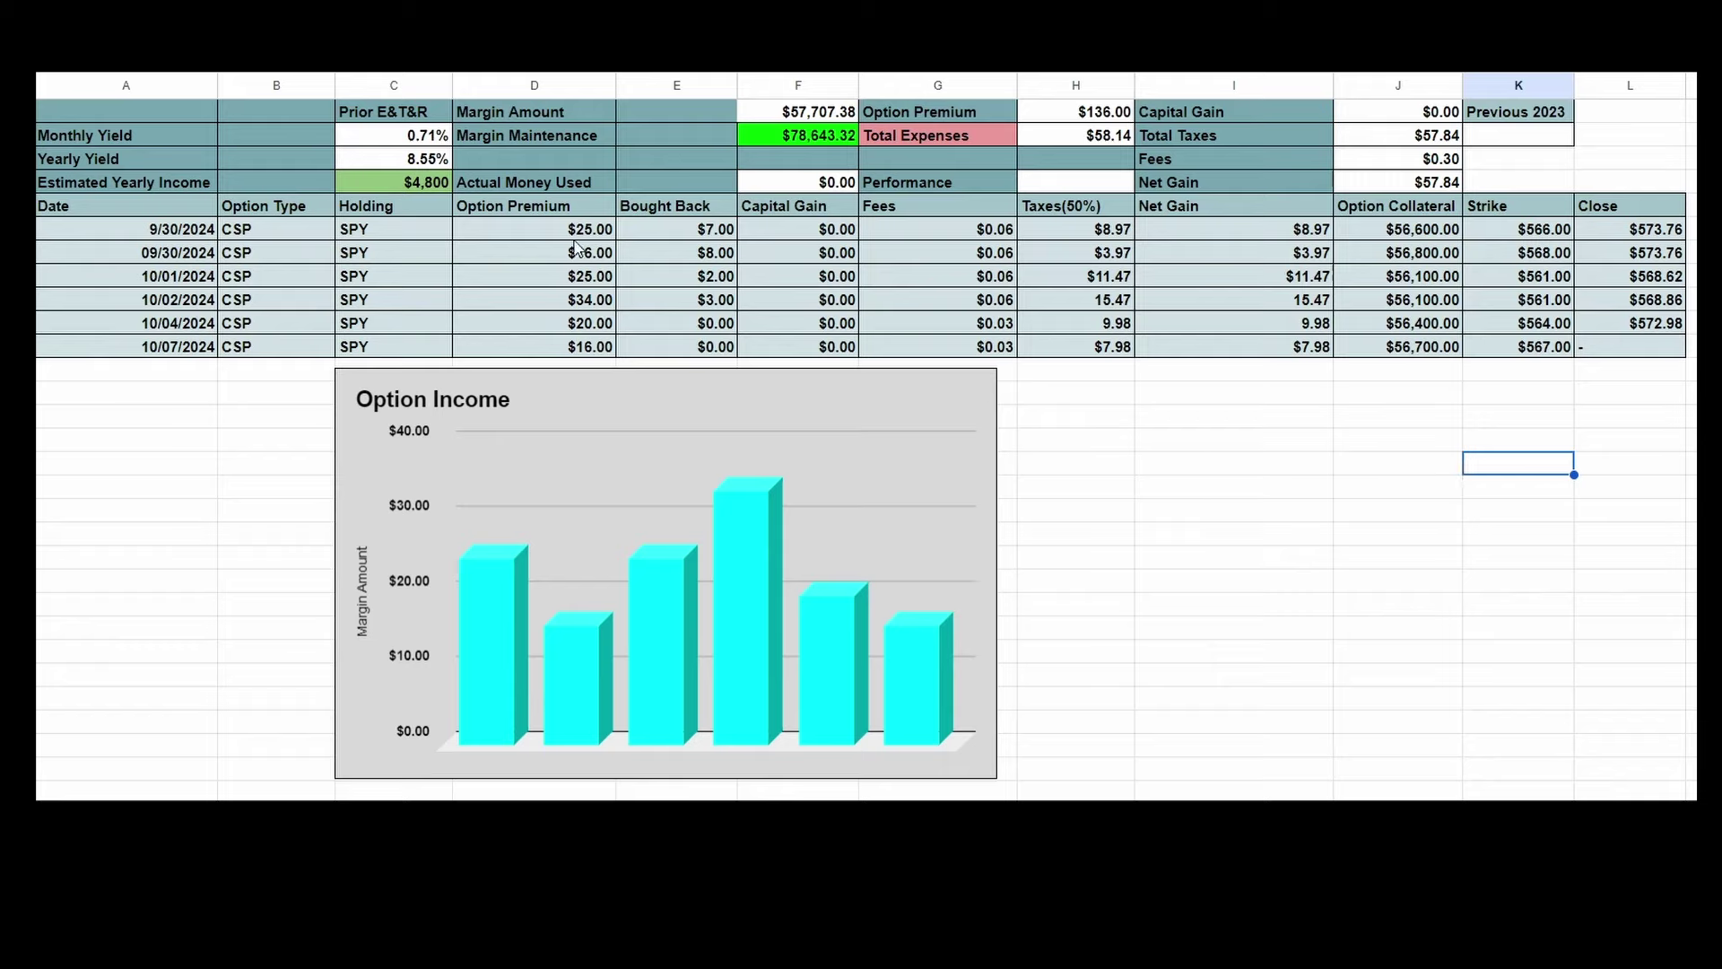
{"action": "left_click", "coordinate": [276, 306]}
{"action": "left_click", "coordinate": [286, 325]}
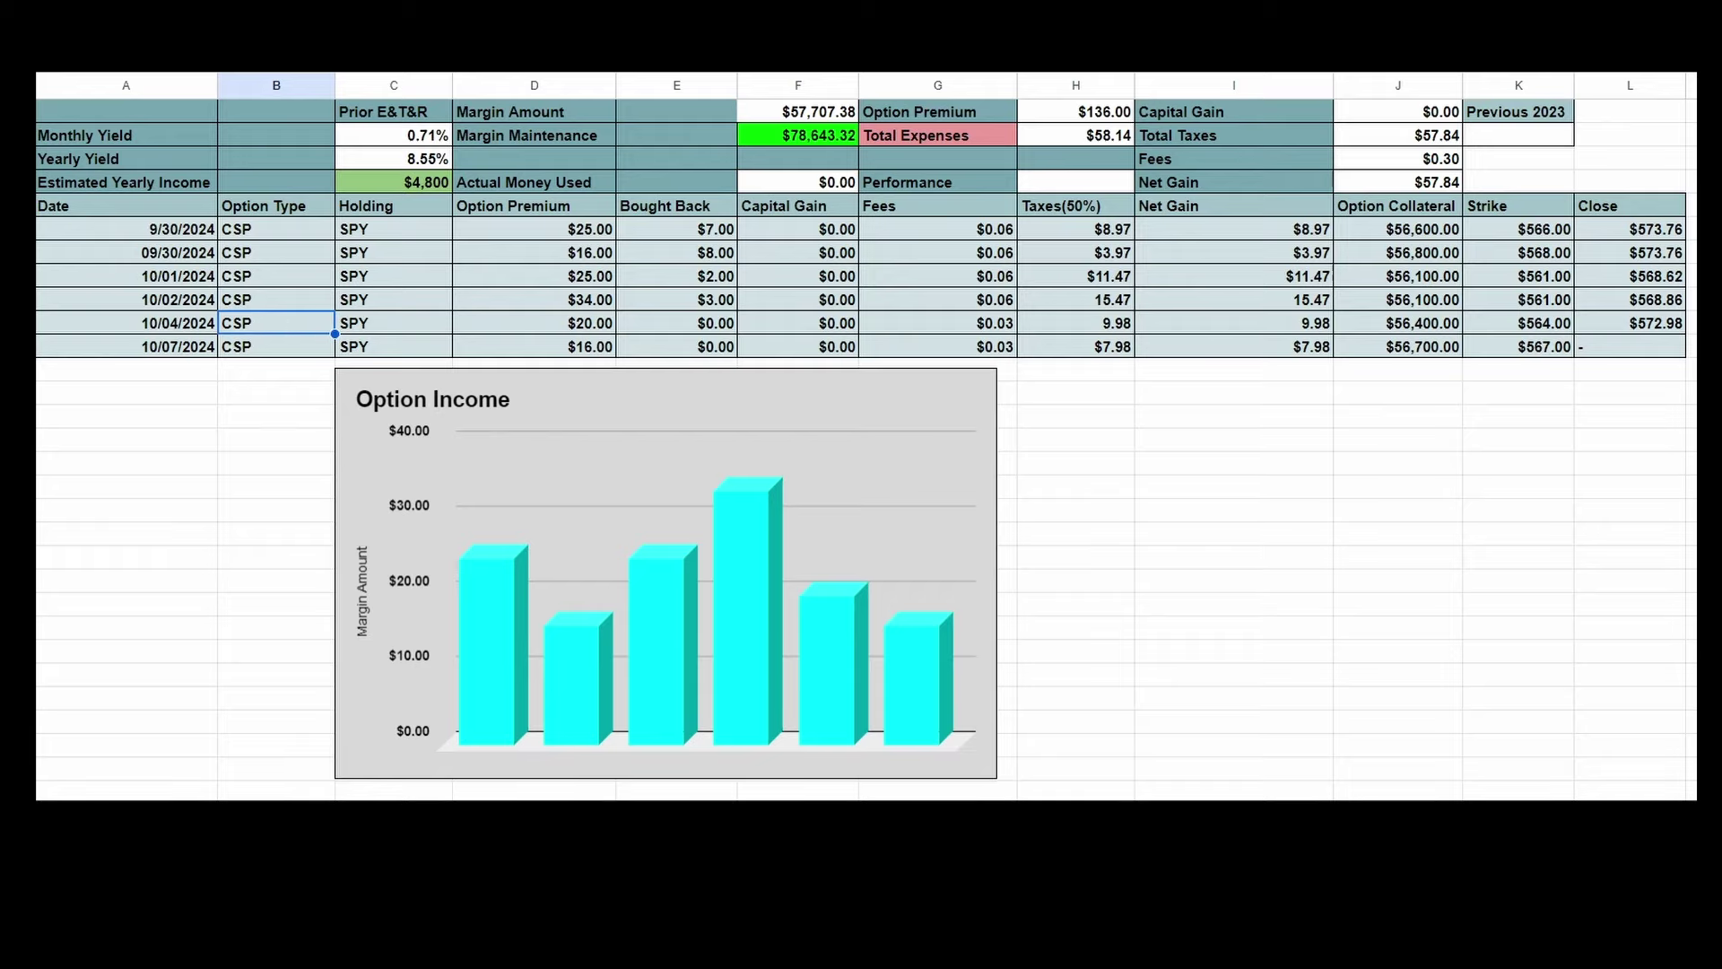
{"action": "left_click", "coordinate": [249, 398]}
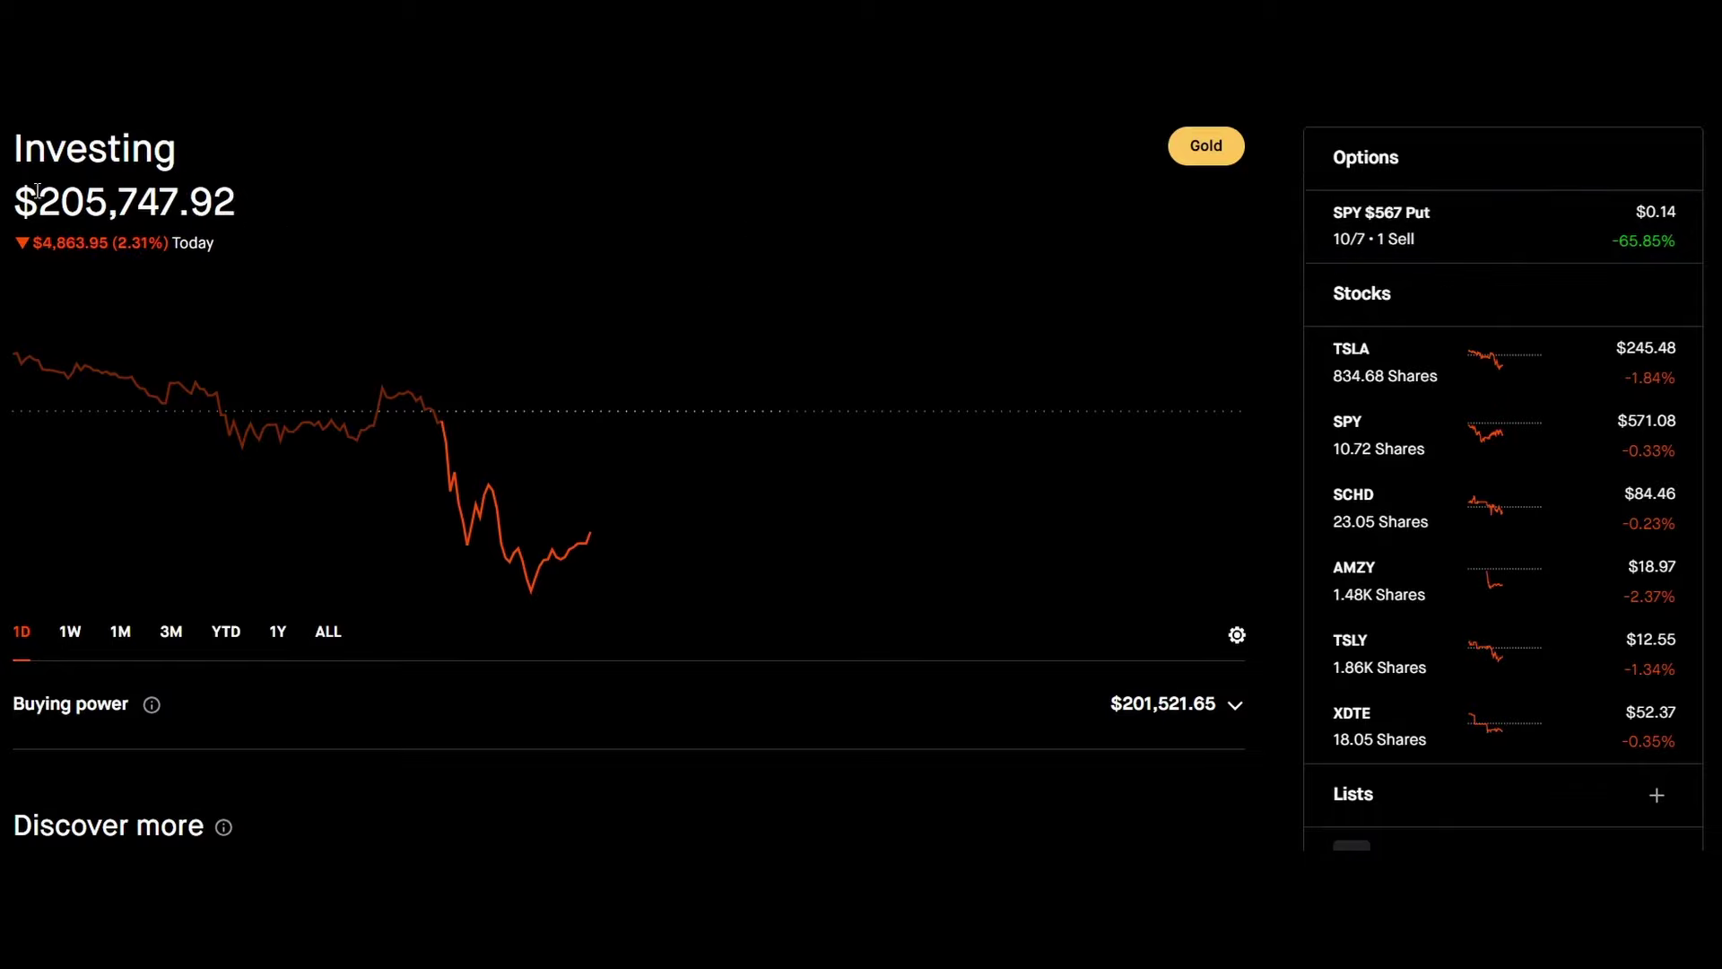
Step: Switch to the brokerage account and review its total value, then the SPY $567 Put's expiration date, average credit, returns and history
{"action": "left_click_drag", "start_coordinate": [21, 187], "coordinate": [442, 285]}
{"action": "left_click", "coordinate": [442, 285]}
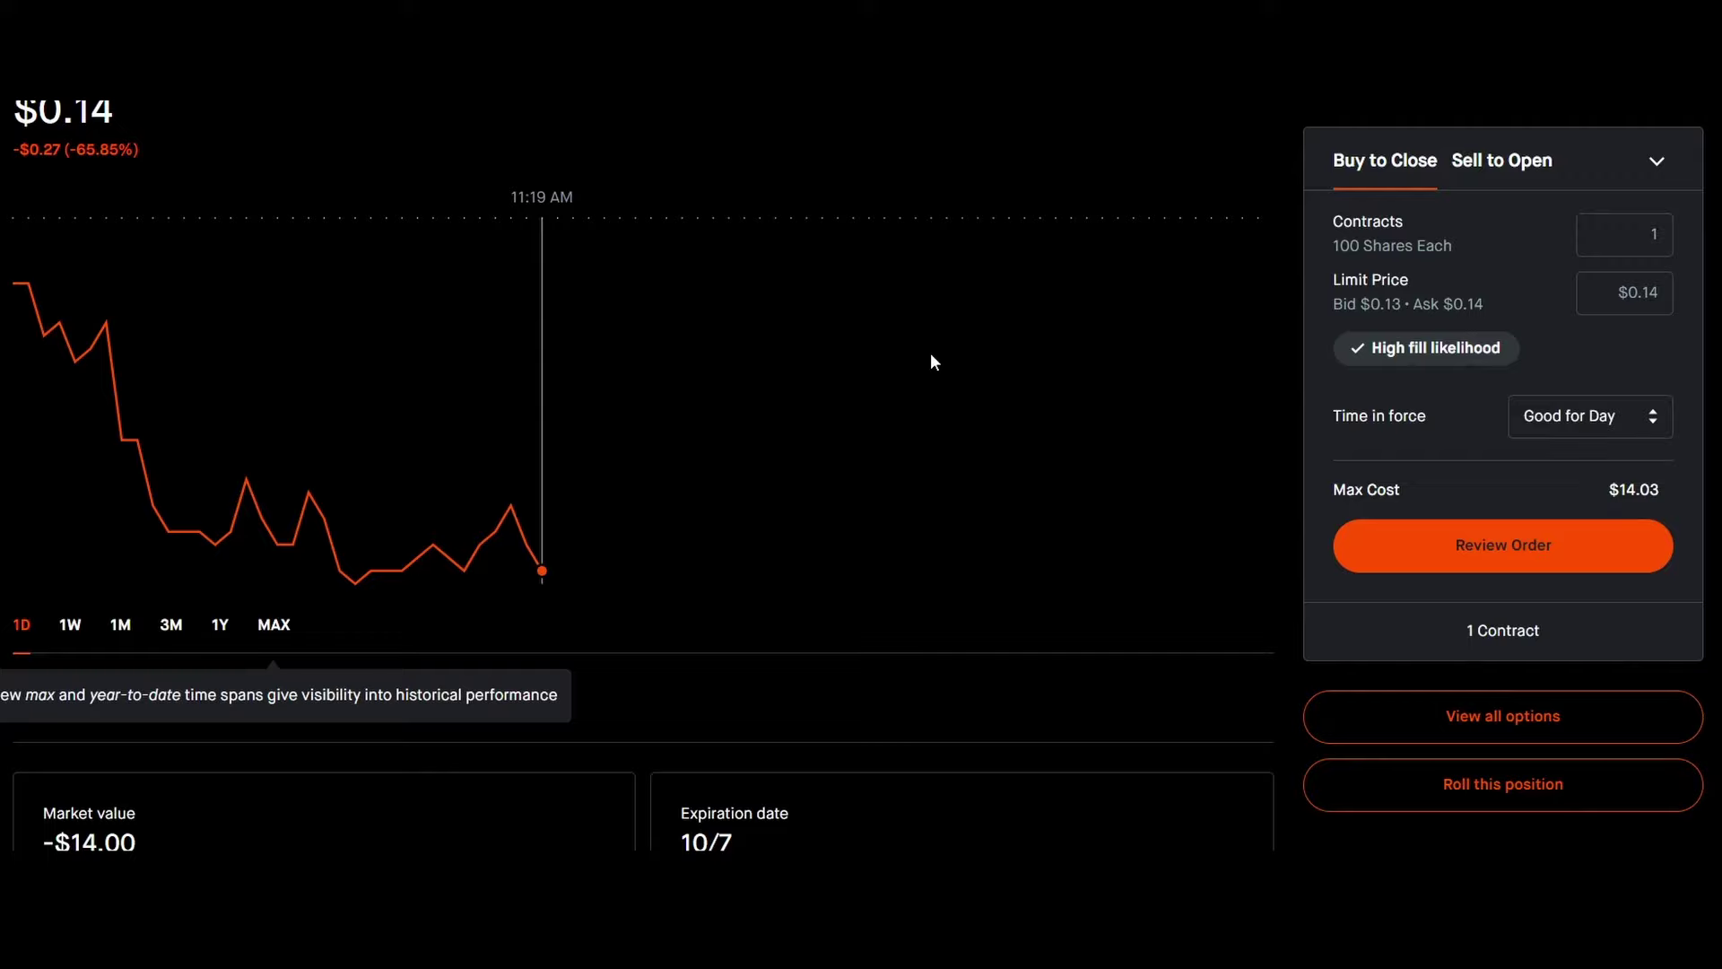
{"action": "scroll", "coordinate": [913, 347], "scroll_direction": "down", "scroll_amount": 2}
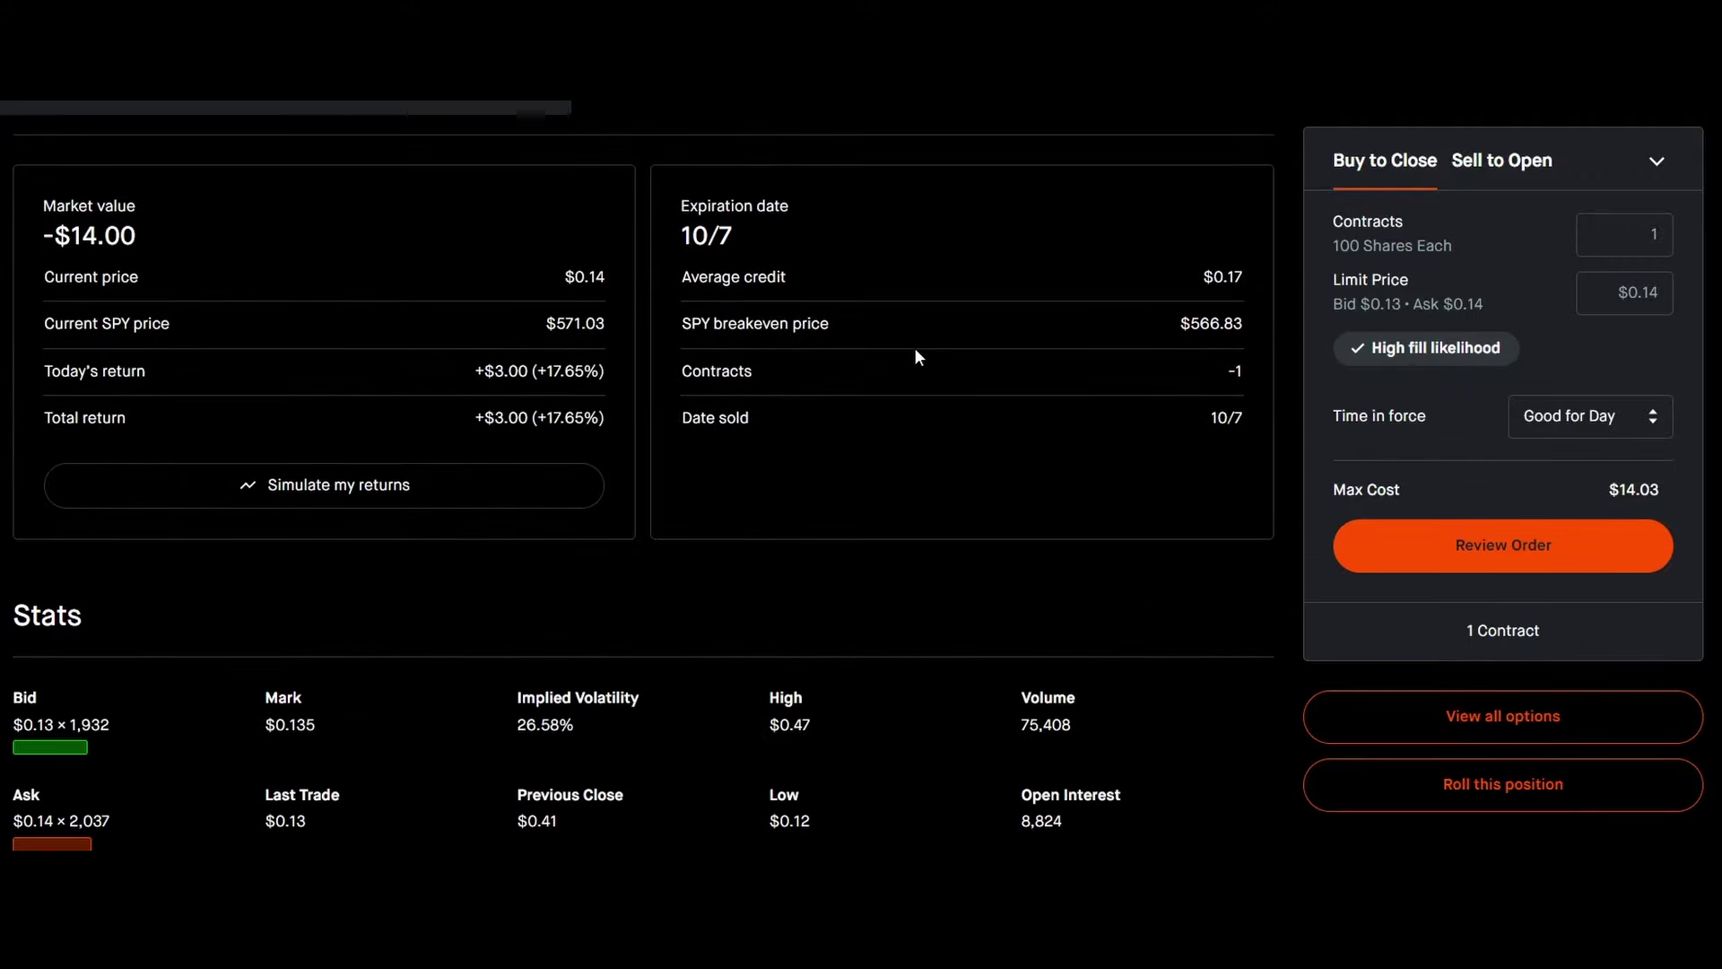
{"action": "left_click_drag", "start_coordinate": [684, 227], "coordinate": [797, 231]}
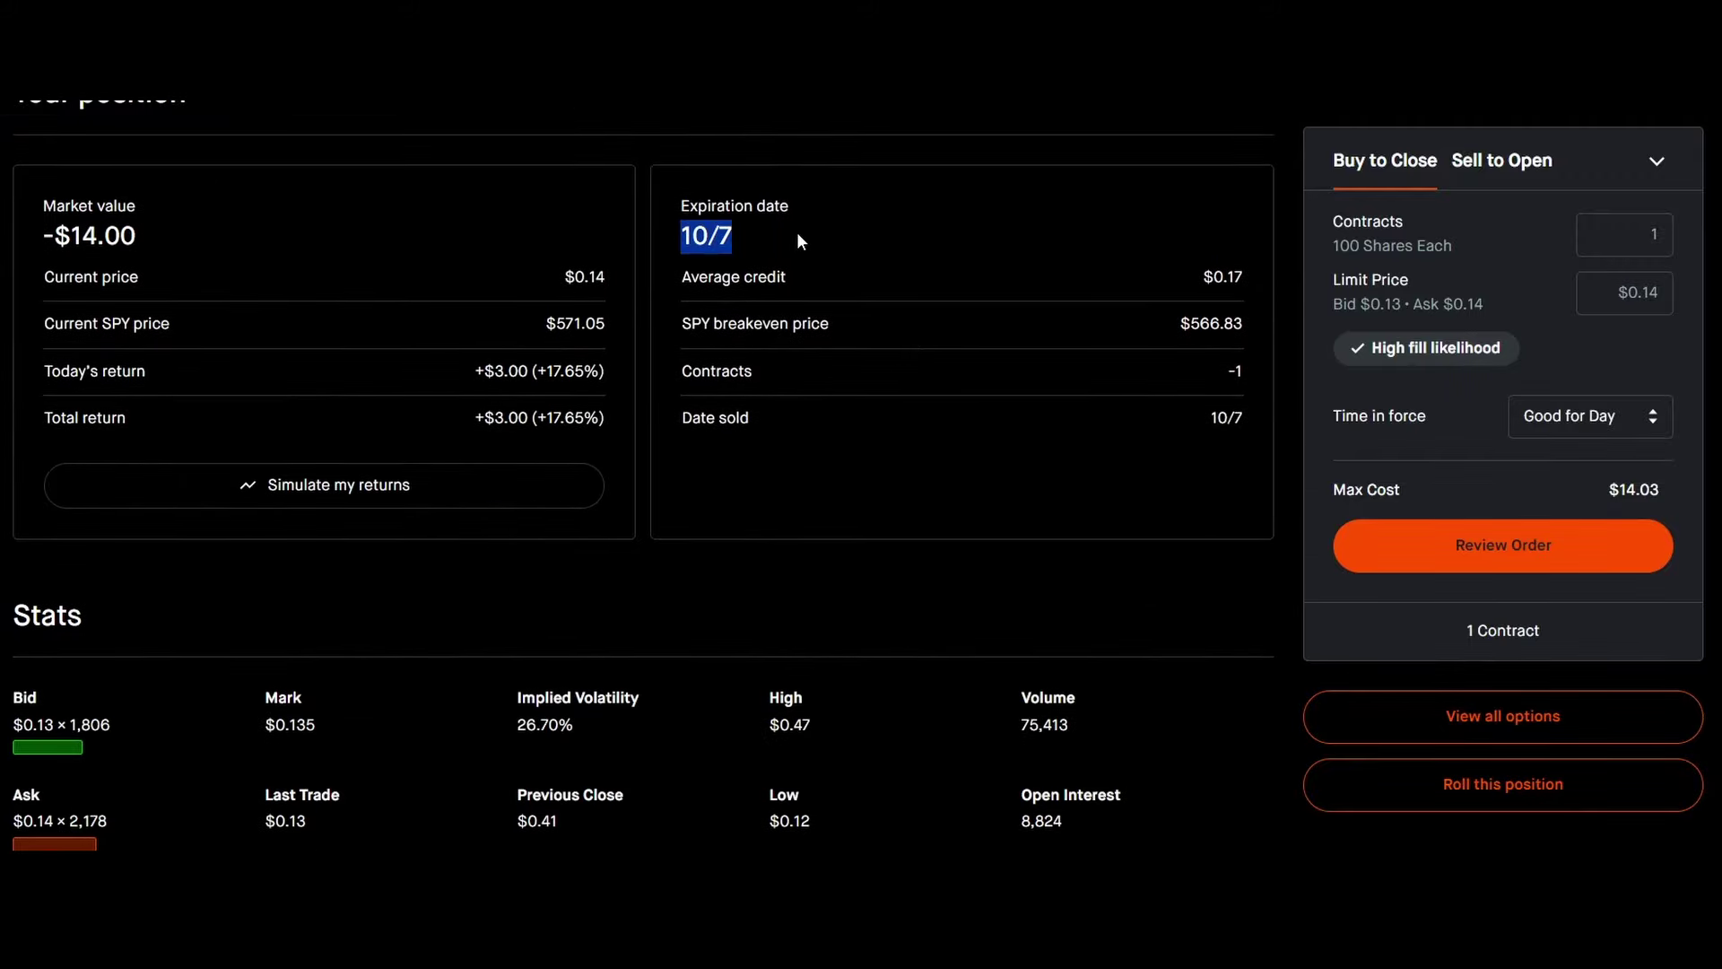
{"action": "left_click", "coordinate": [886, 231]}
{"action": "left_click_drag", "start_coordinate": [1053, 277], "coordinate": [1247, 272]}
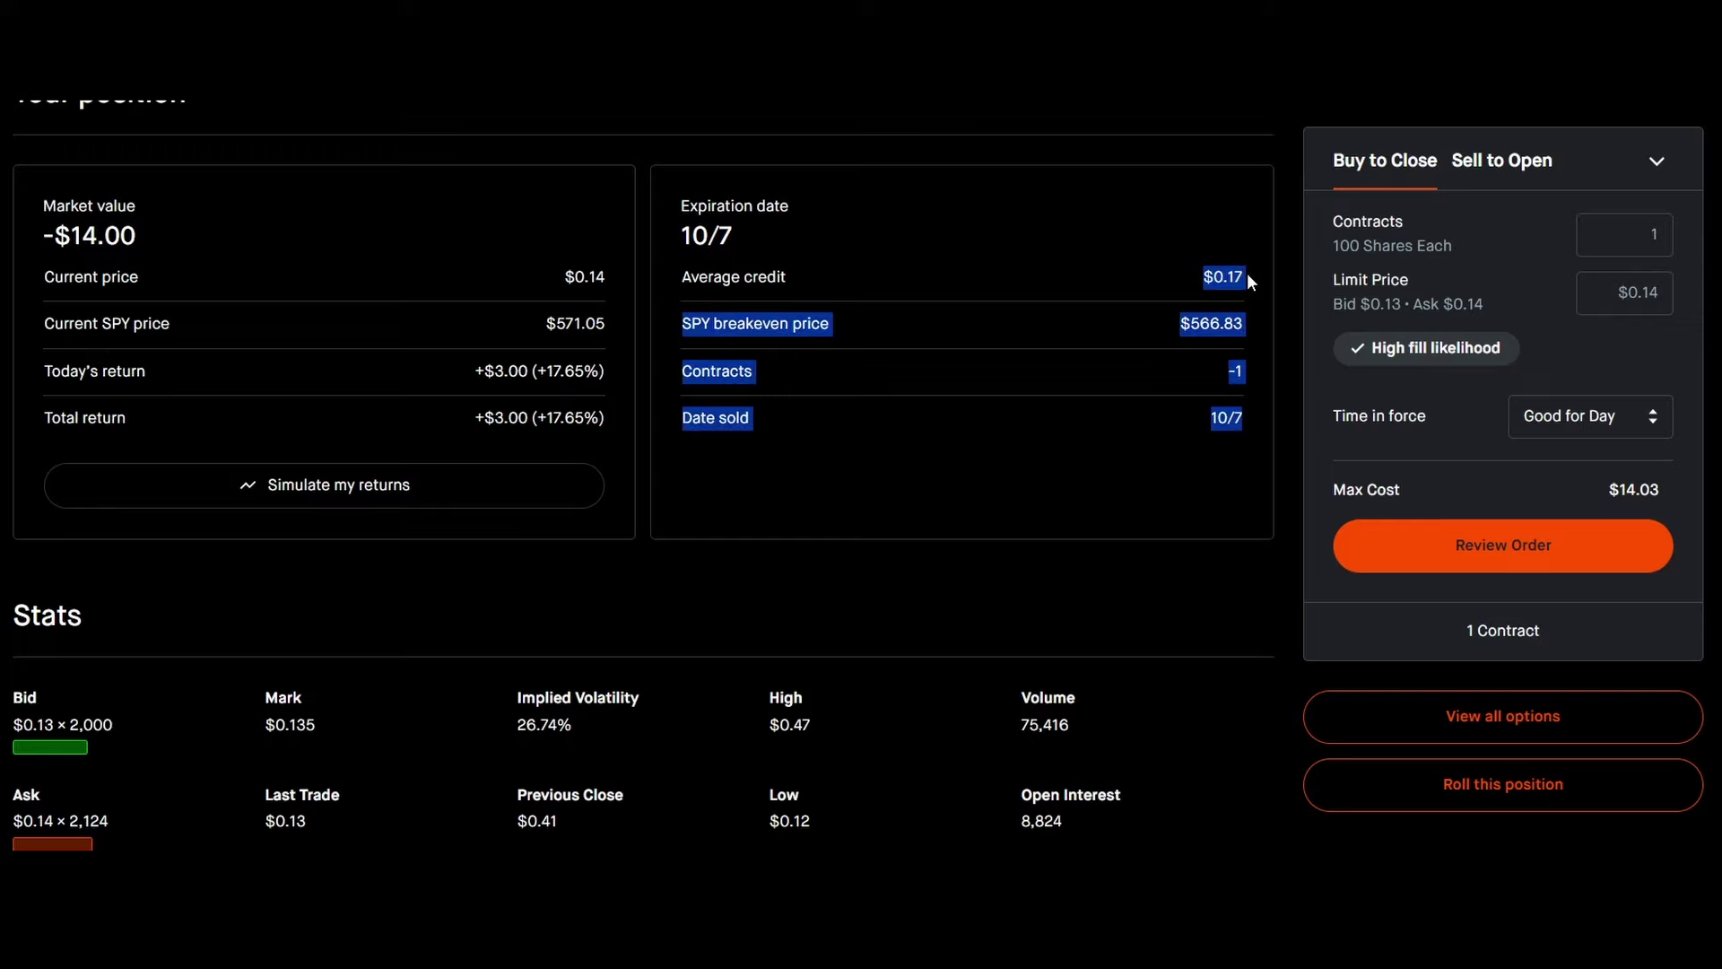
{"action": "left_click", "coordinate": [1074, 344]}
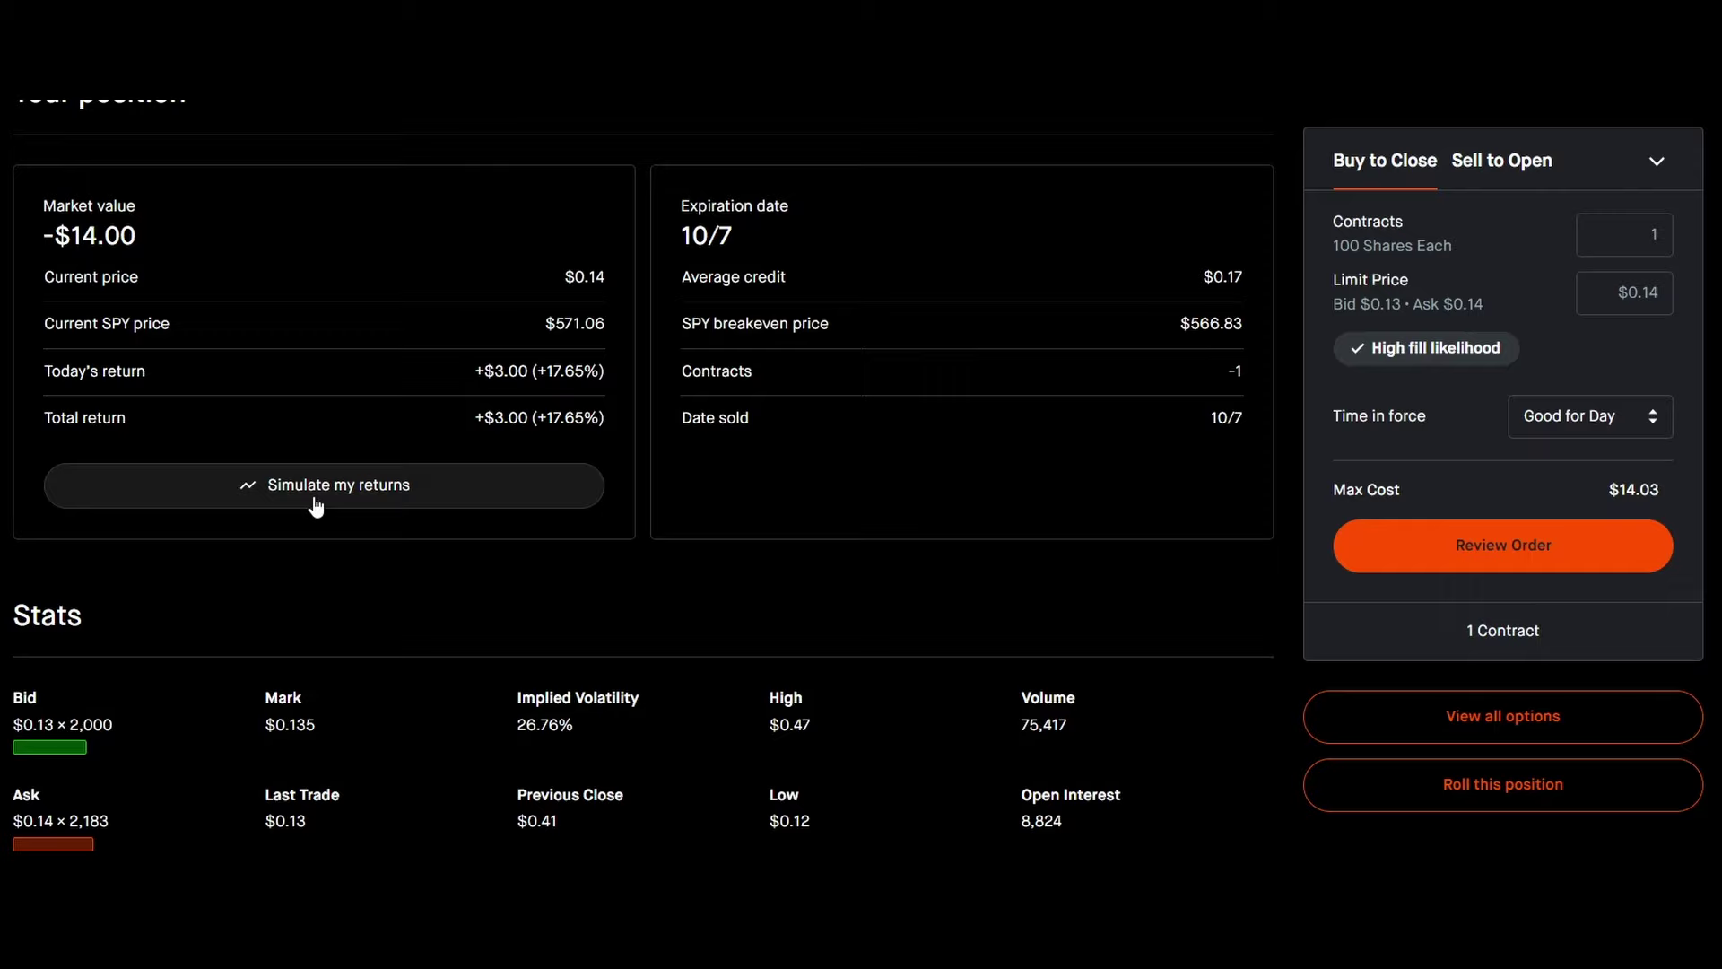
{"action": "scroll", "coordinate": [314, 498], "scroll_direction": "down", "scroll_amount": 6}
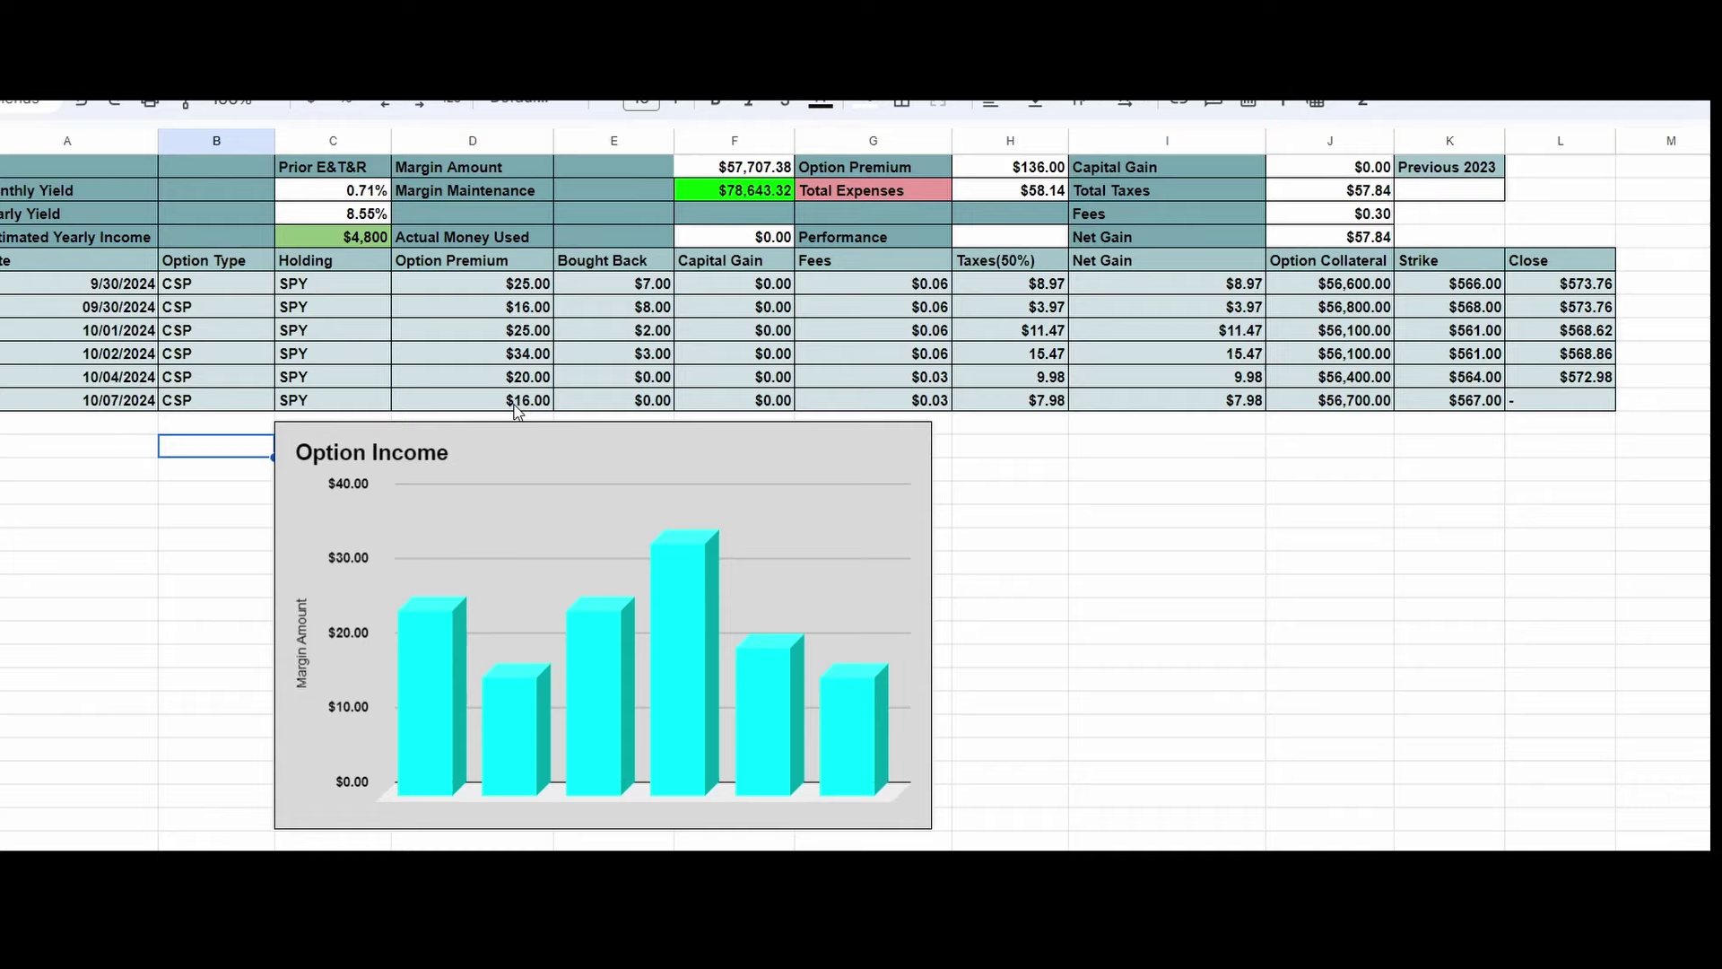
Step: In the trade log spreadsheet, set the 10/07/2024 SPY trade's Option Premium to $17
{"action": "left_click", "coordinate": [517, 408]}
{"action": "double_click", "coordinate": [511, 400]}
{"action": "key", "text": "BackSpace"}
{"action": "key", "text": "BackSpace"}
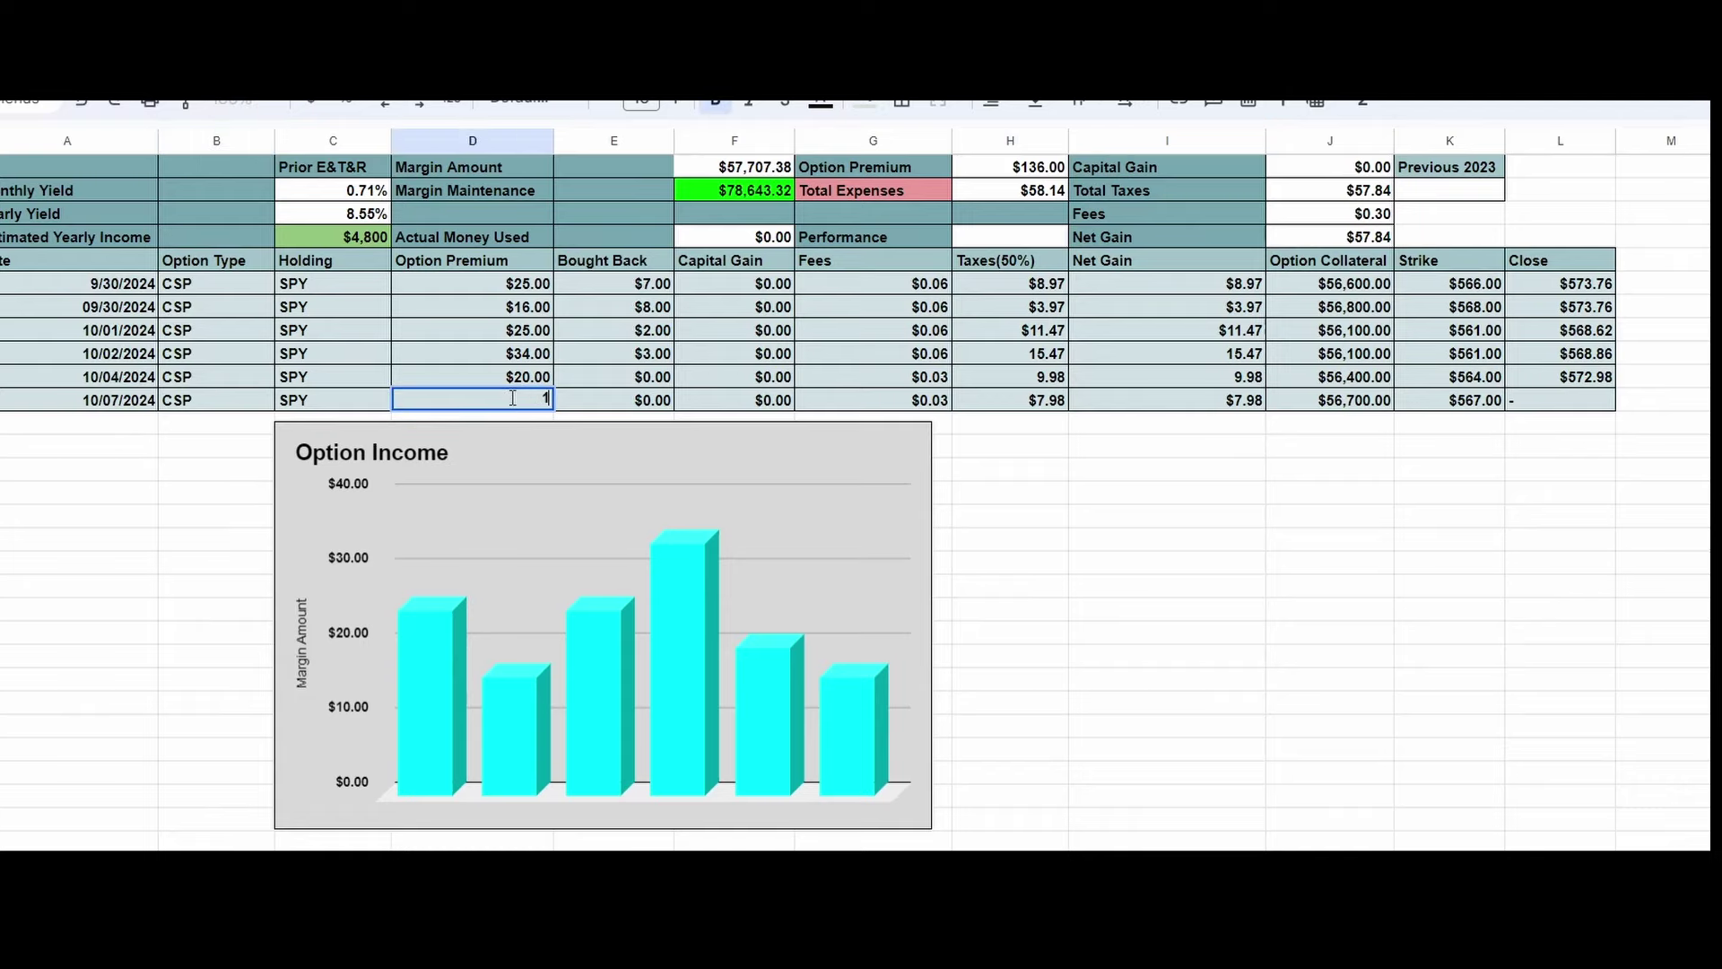
{"action": "type", "text": "17"}
{"action": "key", "text": "Return"}
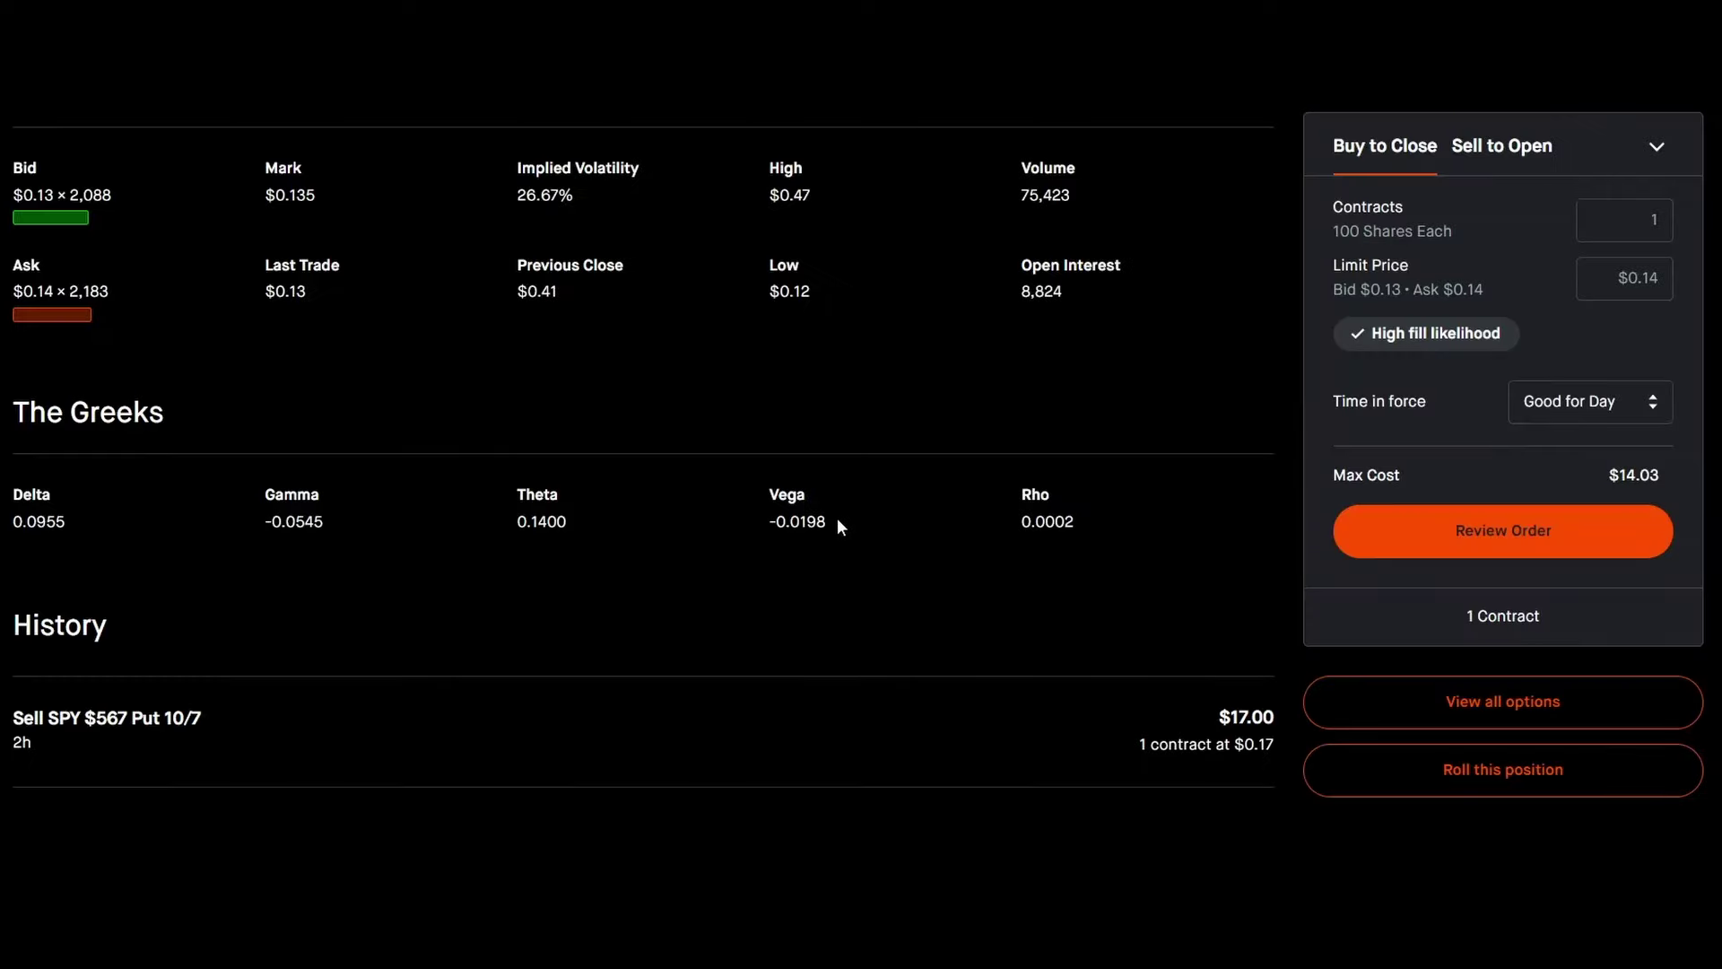
Step: Return to the brokerage page and review the SPY $567 Put's stats, position returns and price chart
{"action": "scroll", "coordinate": [837, 518], "scroll_direction": "up", "scroll_amount": 3}
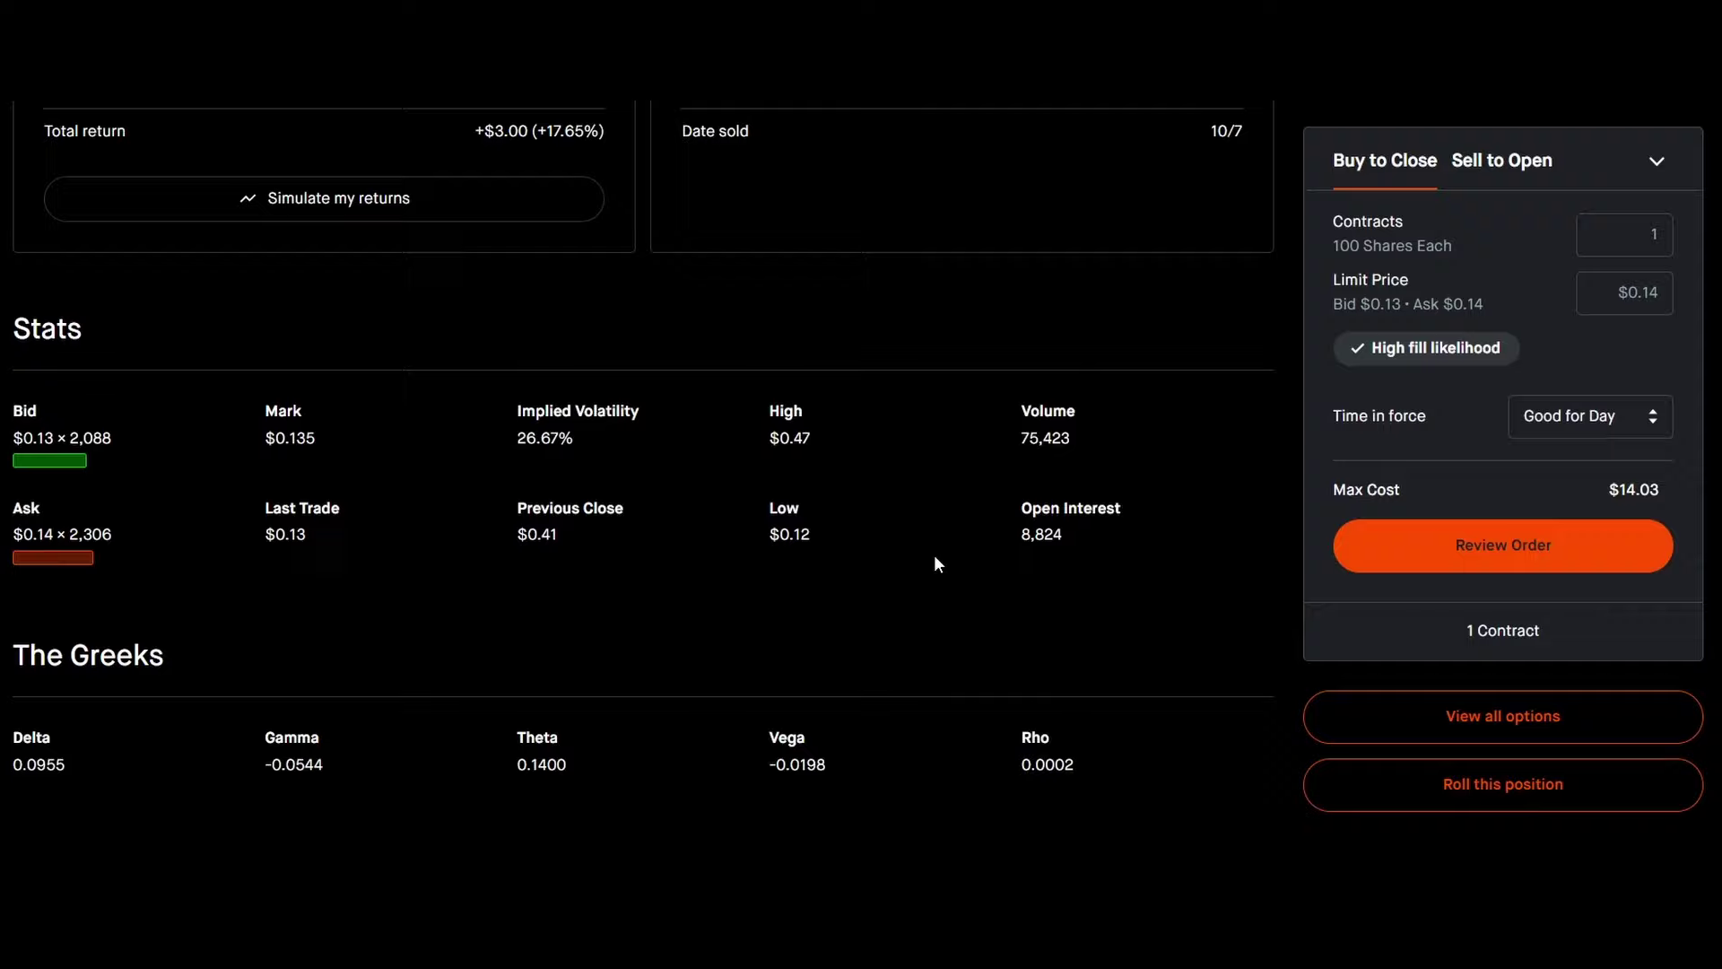
{"action": "scroll", "coordinate": [518, 648], "scroll_direction": "up", "scroll_amount": 9}
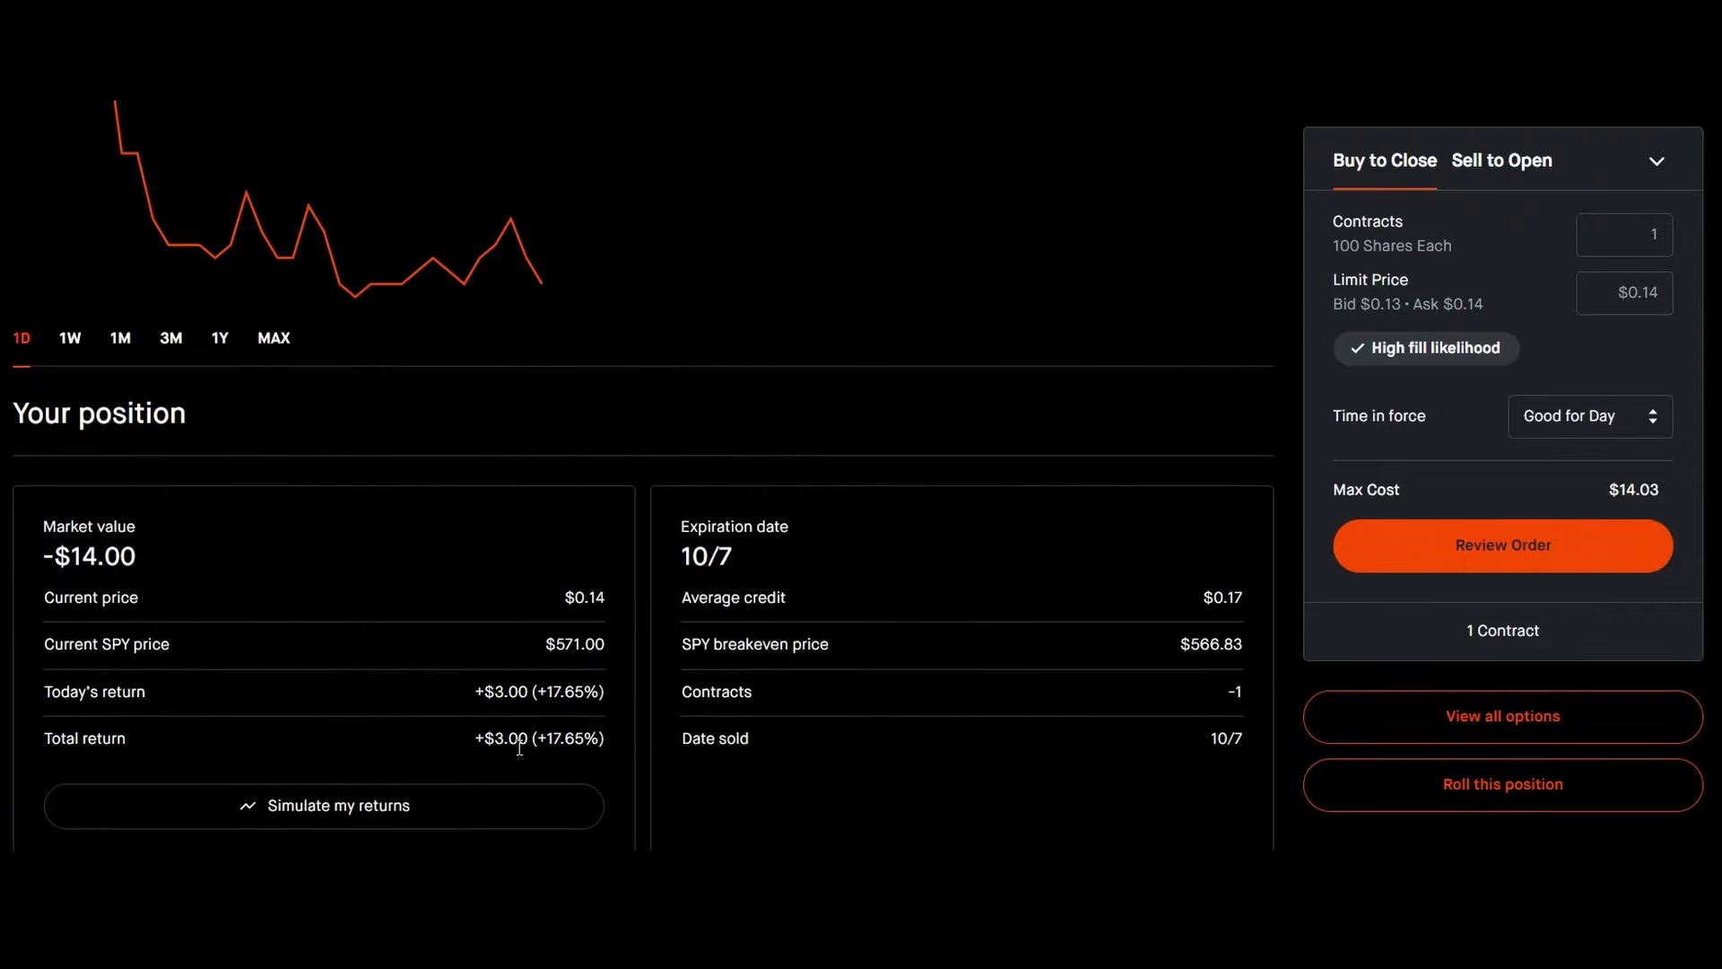
{"action": "scroll", "coordinate": [760, 718], "scroll_direction": "up", "scroll_amount": 3}
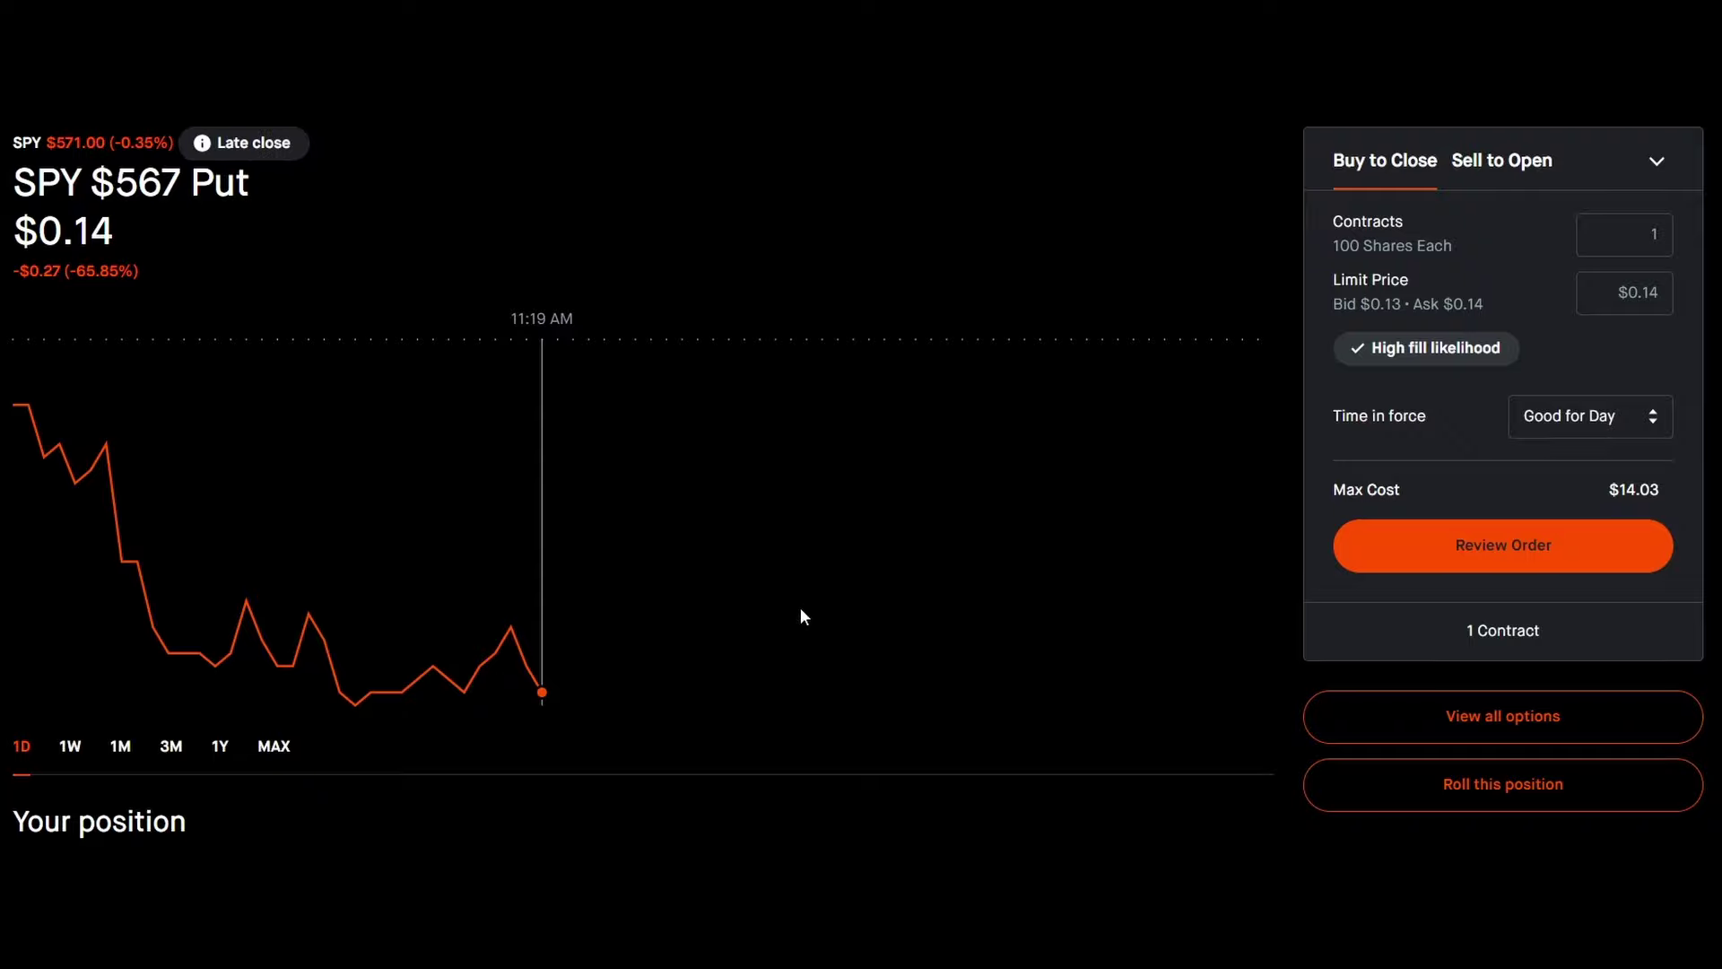
Step: Review the SPY $567 Put's market value, average credit and total return, and go back to the investing overview
{"action": "scroll", "coordinate": [789, 619], "scroll_direction": "down", "scroll_amount": 4}
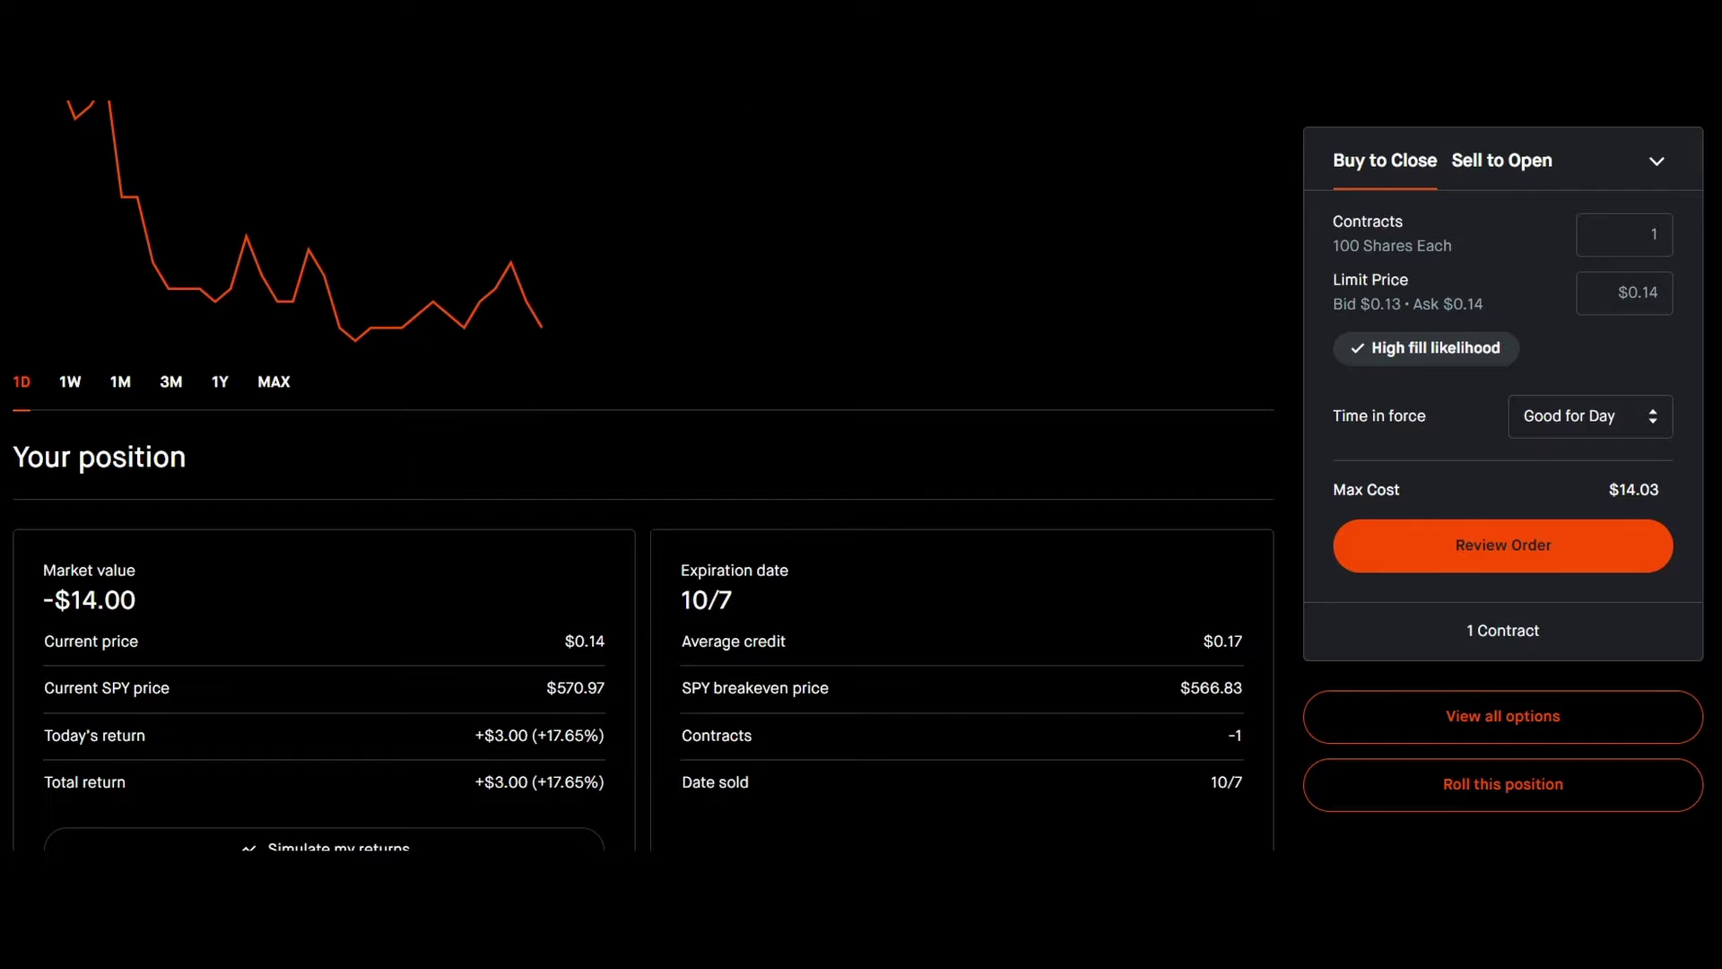
{"action": "scroll", "coordinate": [627, 325], "scroll_direction": "up", "scroll_amount": 4}
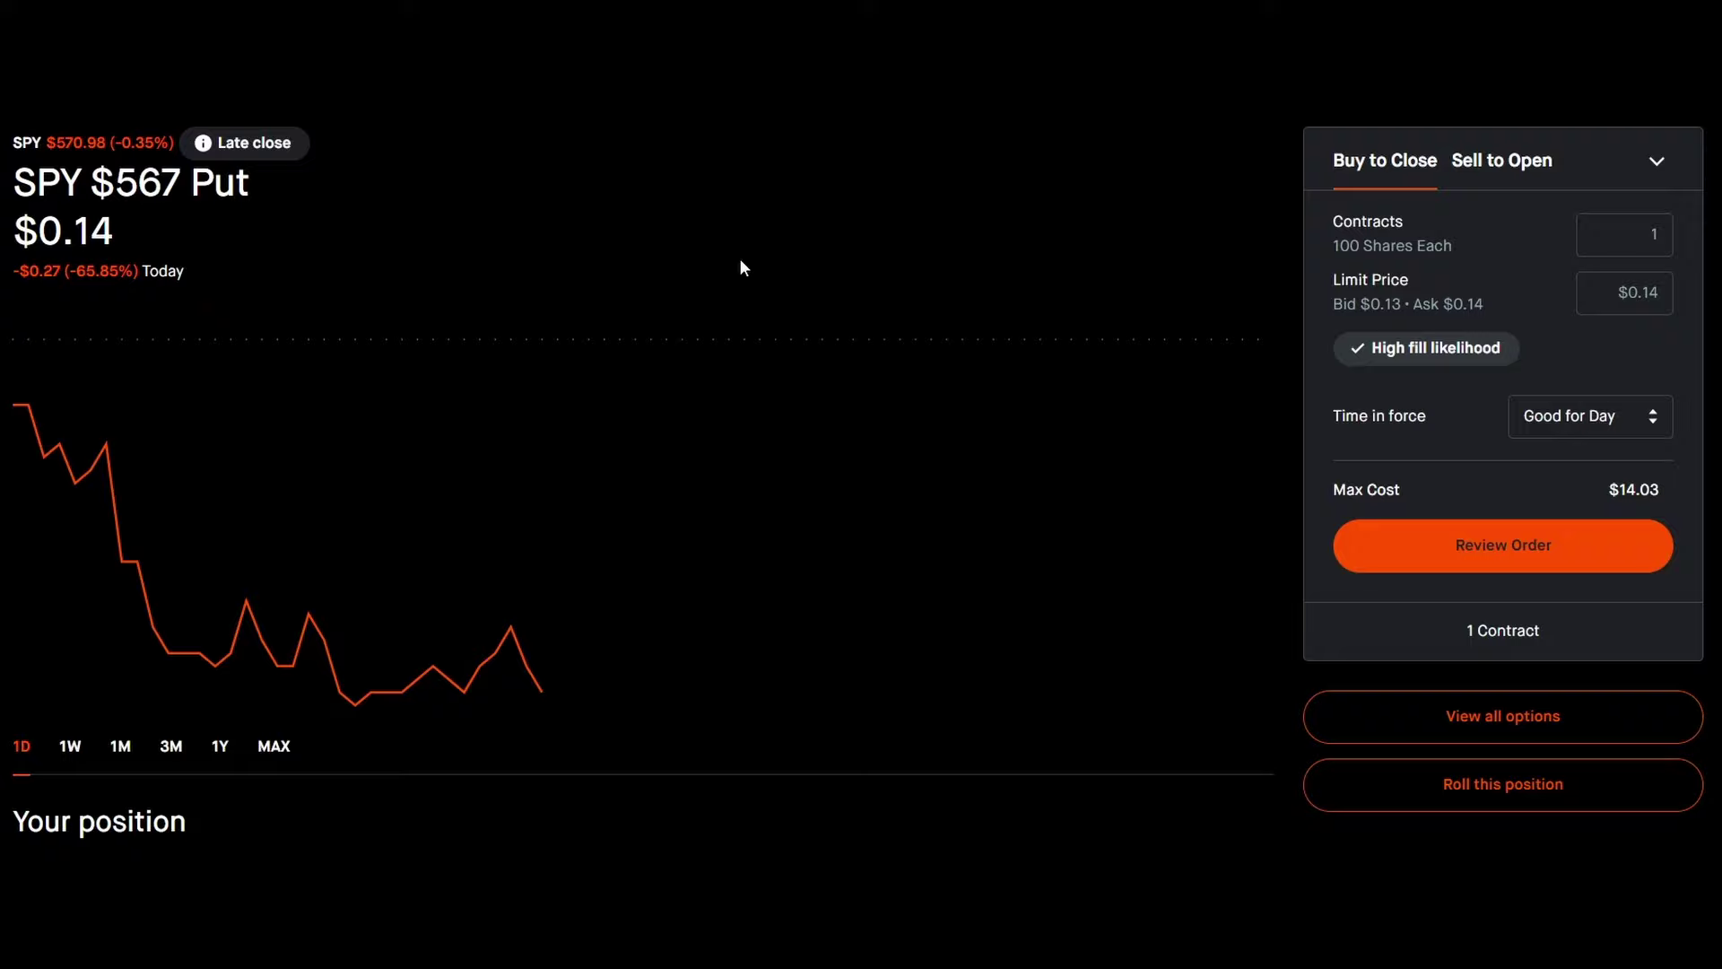
{"action": "key", "text": "alt+Left"}
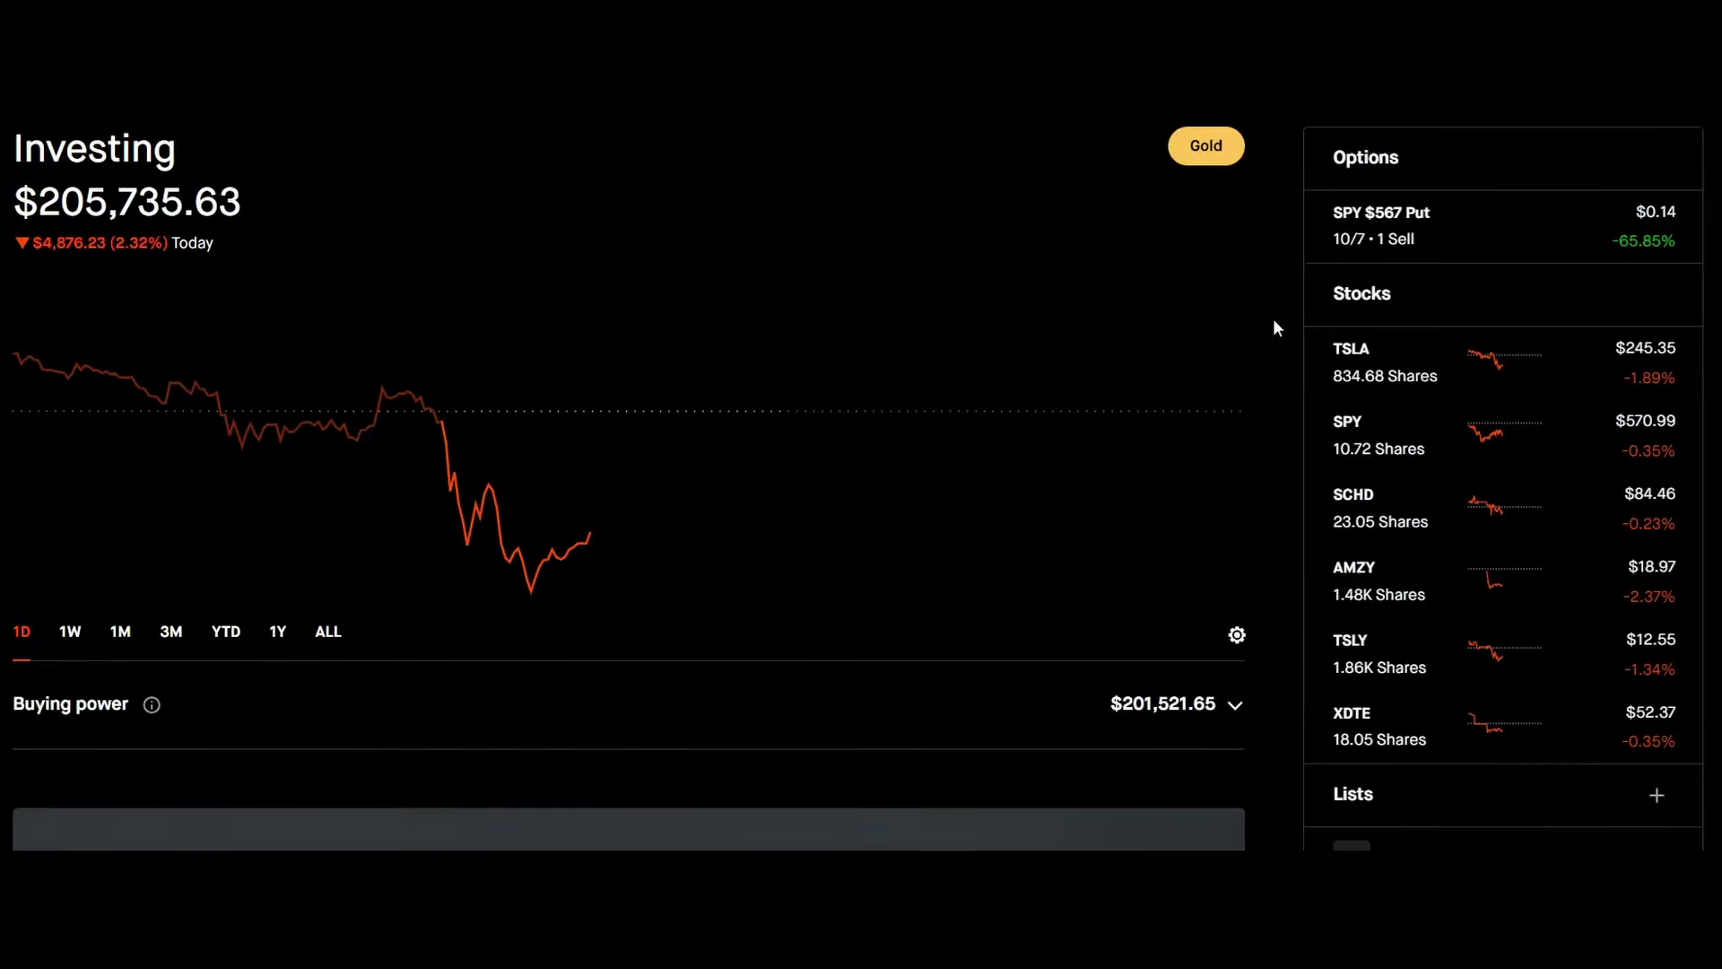
Step: Open the SPY options chain from the stock's page and set it to selling puts expiring October 7
{"action": "left_click", "coordinate": [1406, 441]}
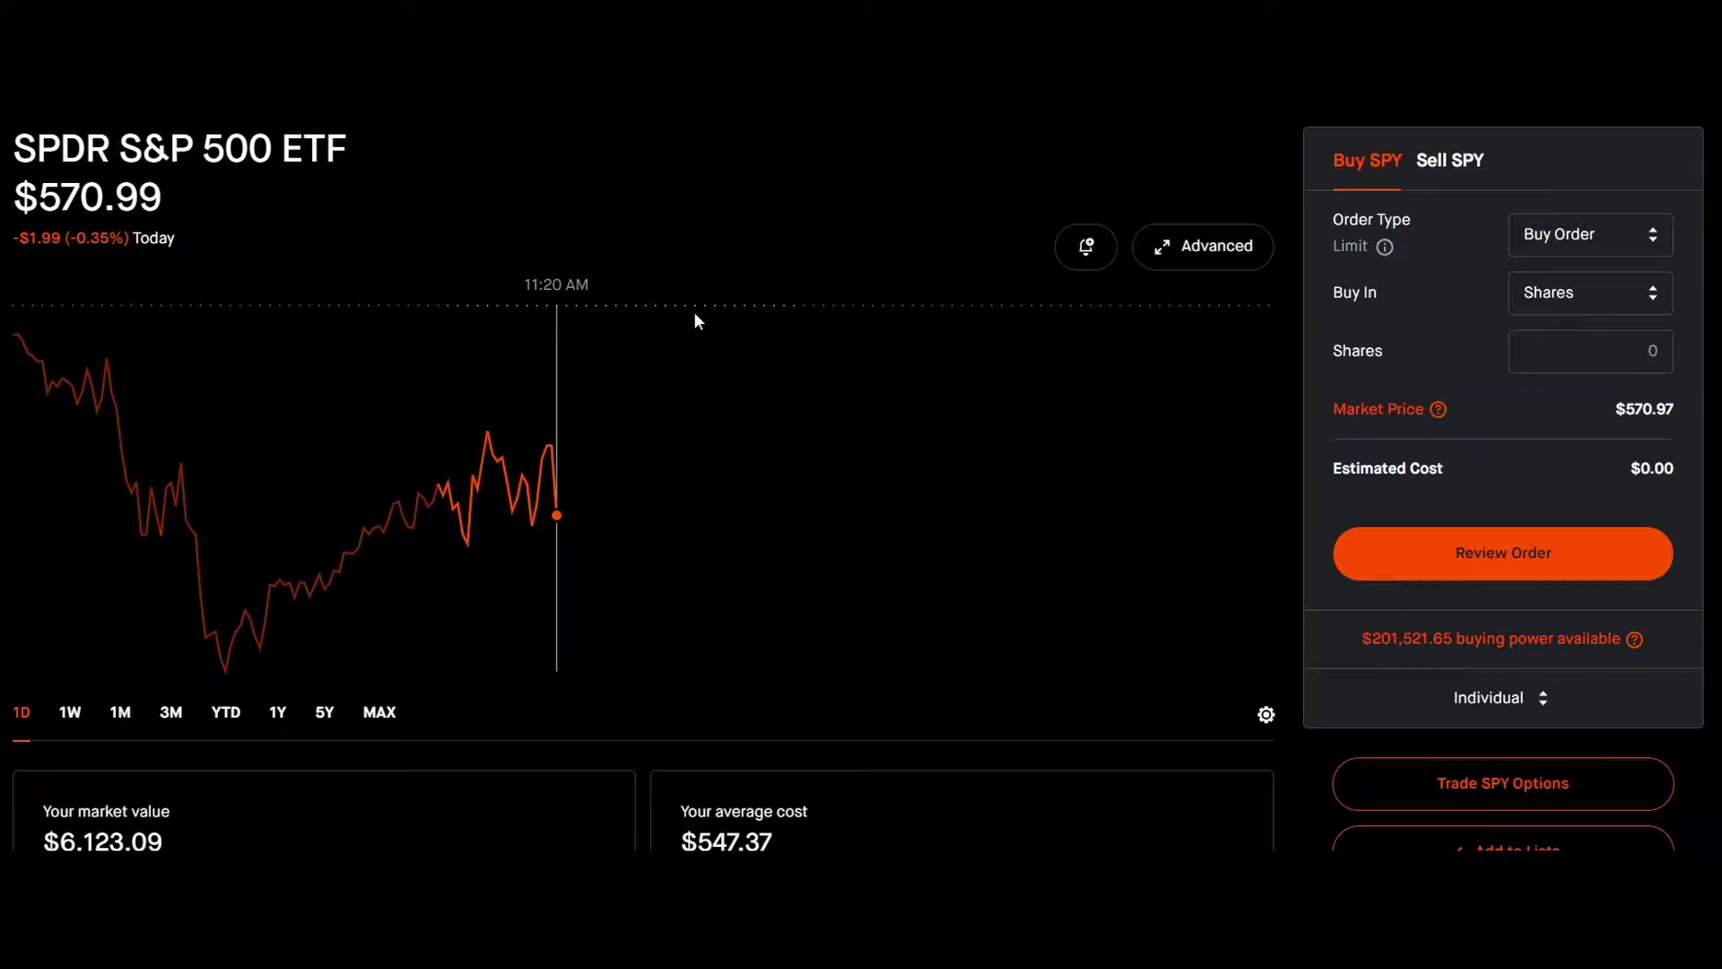
{"action": "left_click", "coordinate": [1453, 785]}
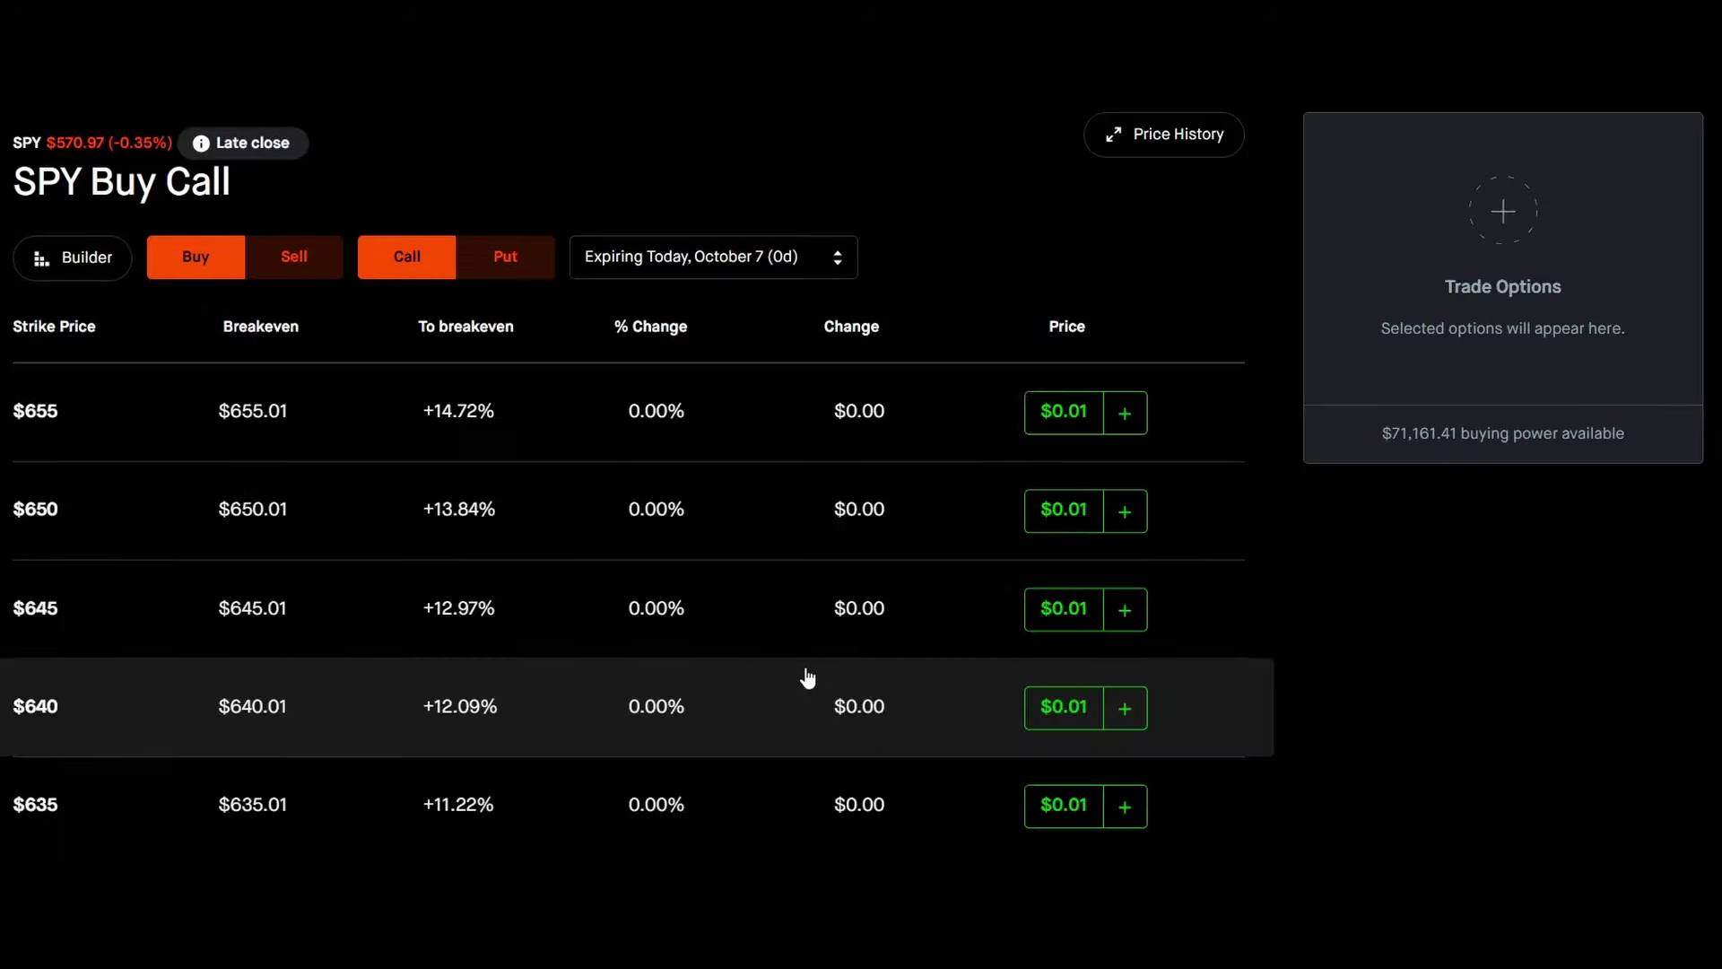
{"action": "left_click", "coordinate": [276, 256]}
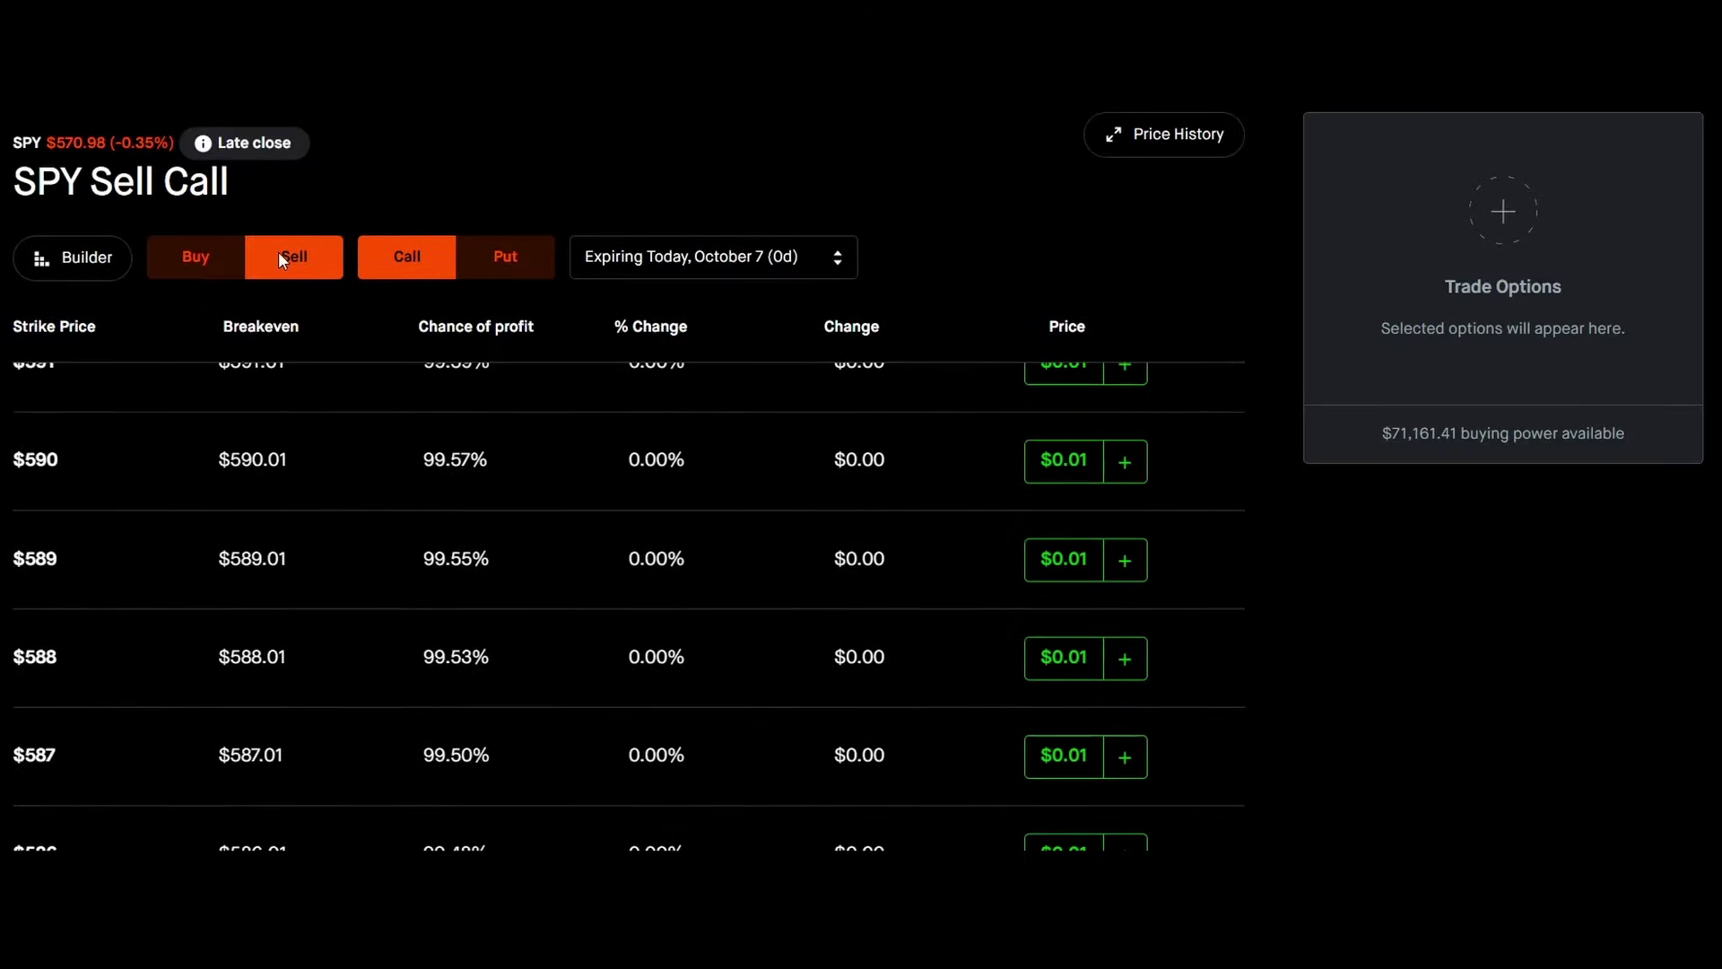
{"action": "left_click", "coordinate": [516, 264]}
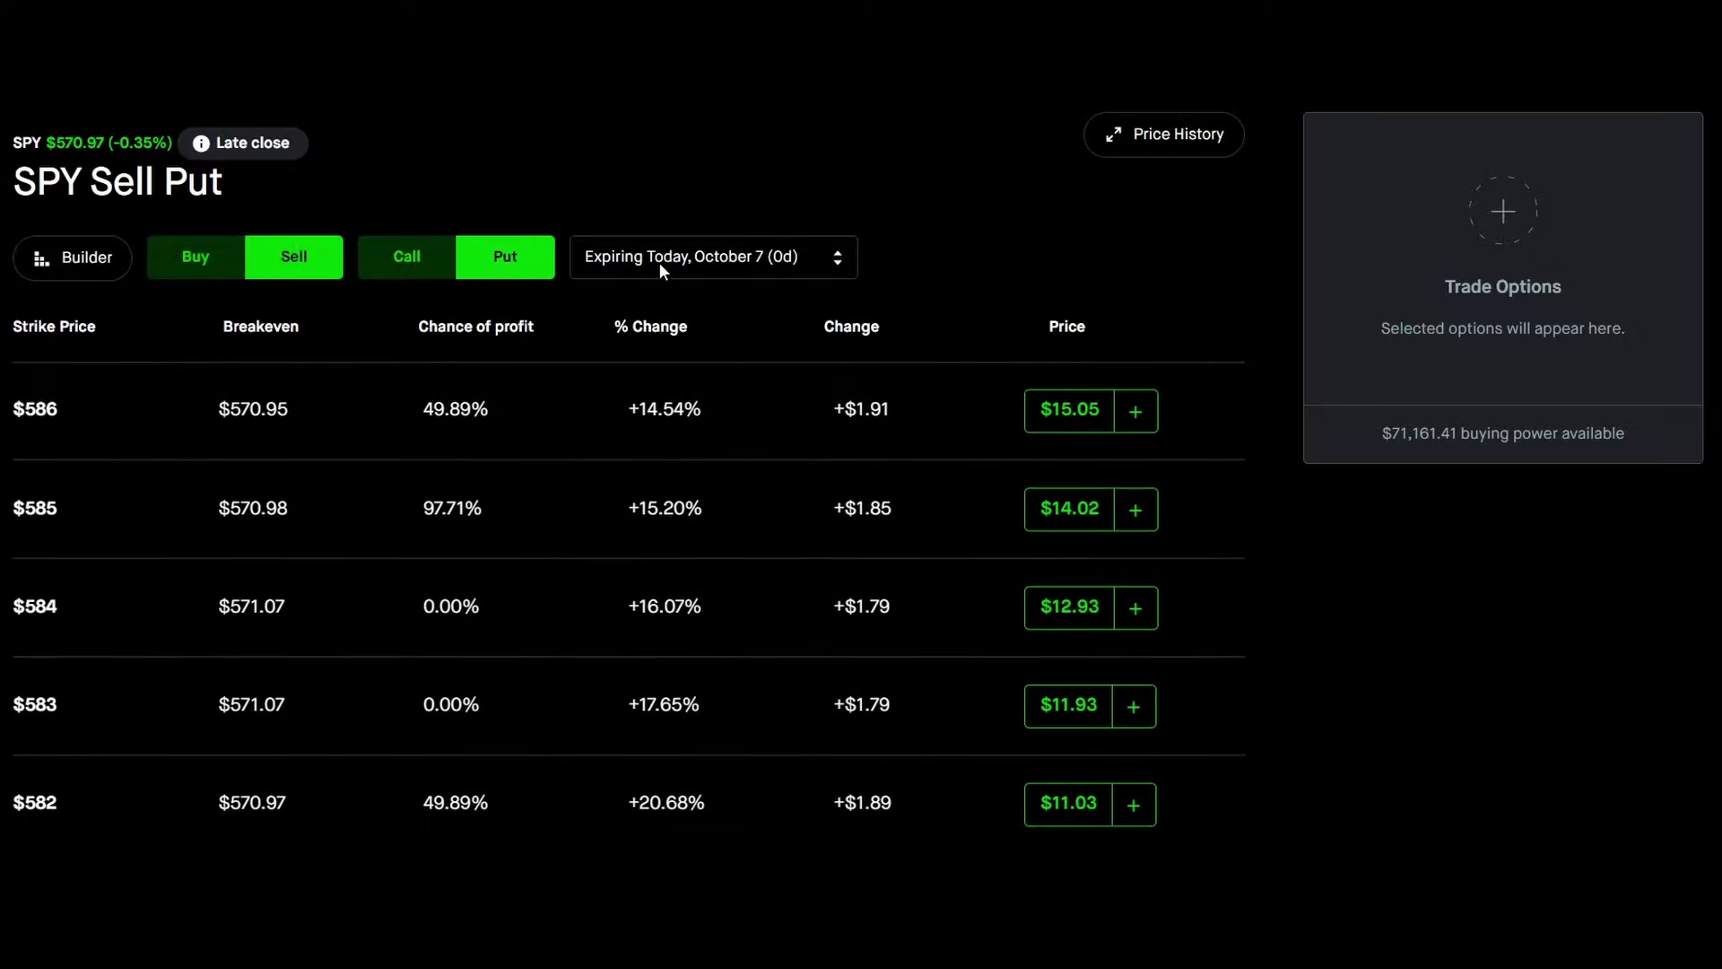
Step: Find the $567 strike in the put chain, preview selling it as a cash-secured put, and deselect it
{"action": "scroll", "coordinate": [718, 538], "scroll_direction": "down", "scroll_amount": 5}
{"action": "scroll", "coordinate": [686, 599], "scroll_direction": "down", "scroll_amount": 7}
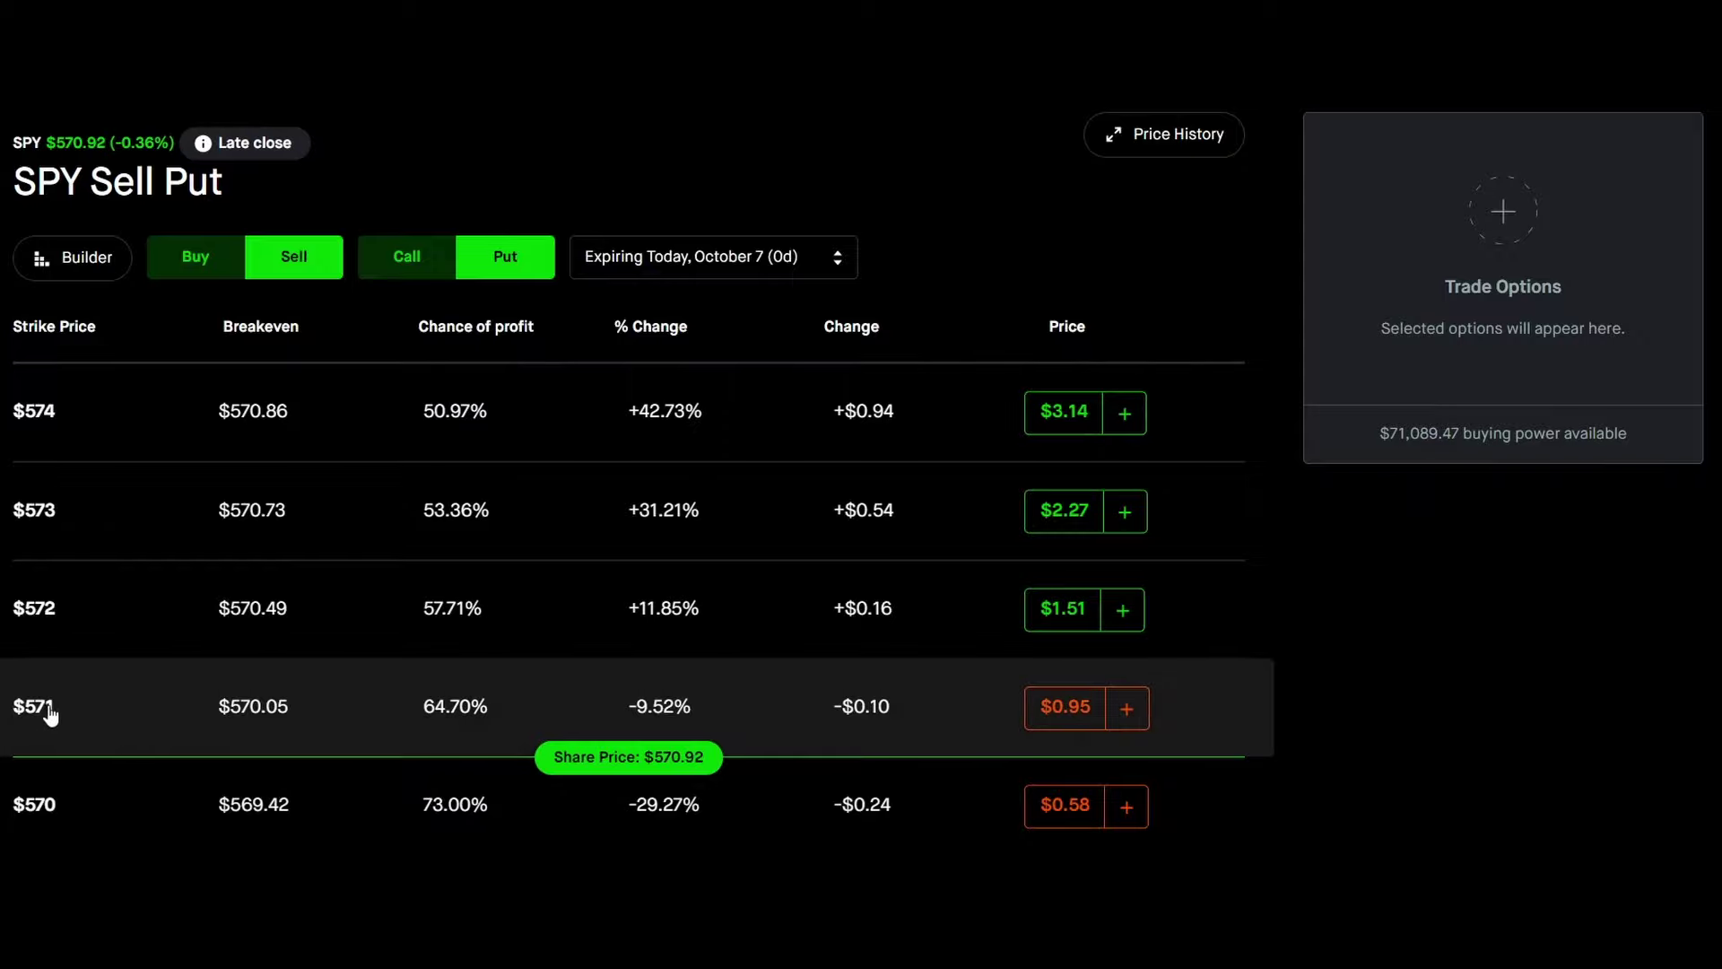
{"action": "scroll", "coordinate": [70, 706], "scroll_direction": "down", "scroll_amount": 2}
{"action": "scroll", "coordinate": [70, 706], "scroll_direction": "down", "scroll_amount": 4}
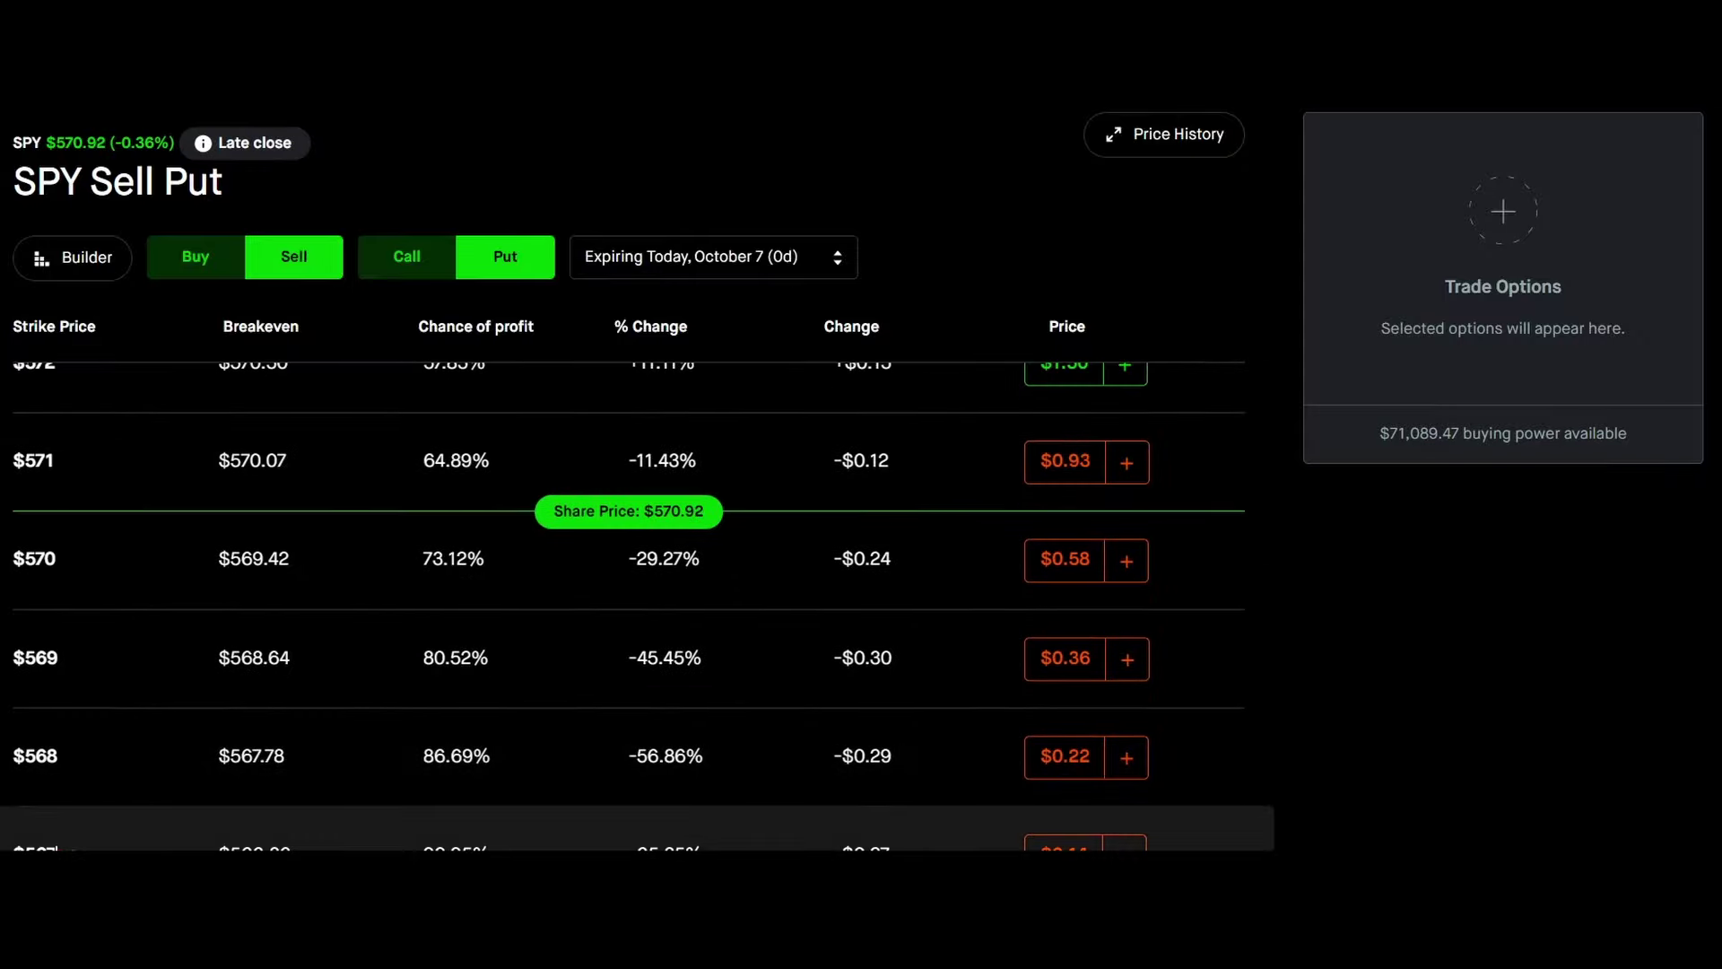
{"action": "scroll", "coordinate": [90, 841], "scroll_direction": "down", "scroll_amount": 3}
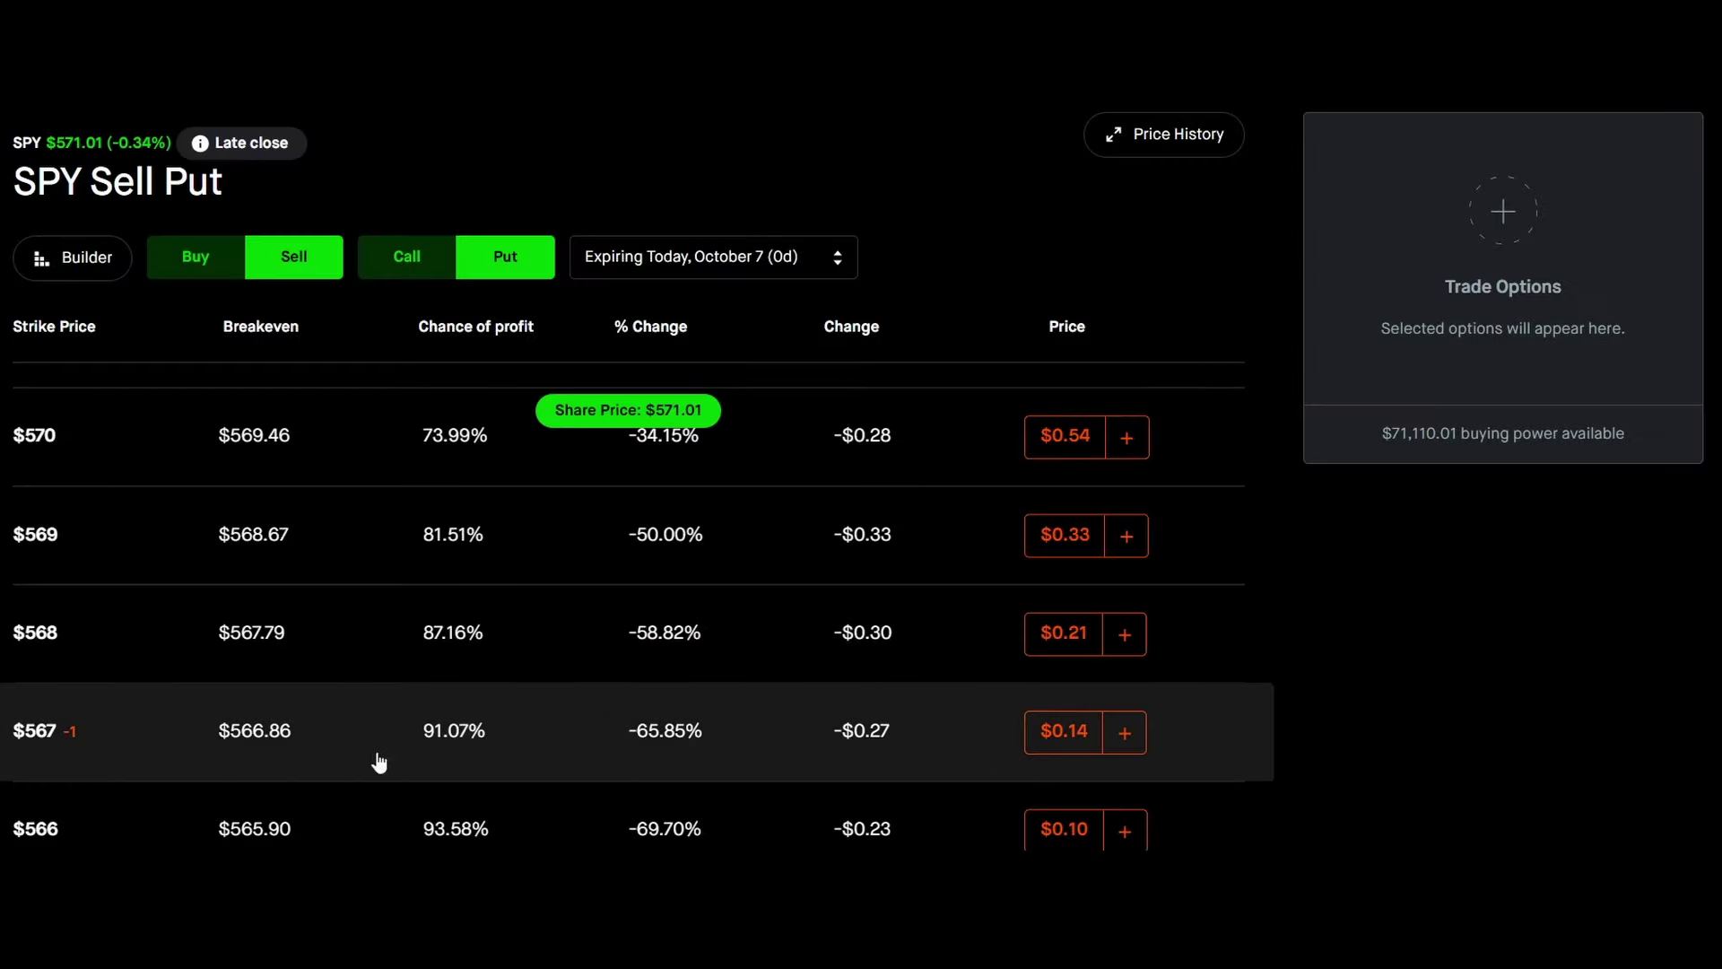
{"action": "left_click", "coordinate": [1123, 732]}
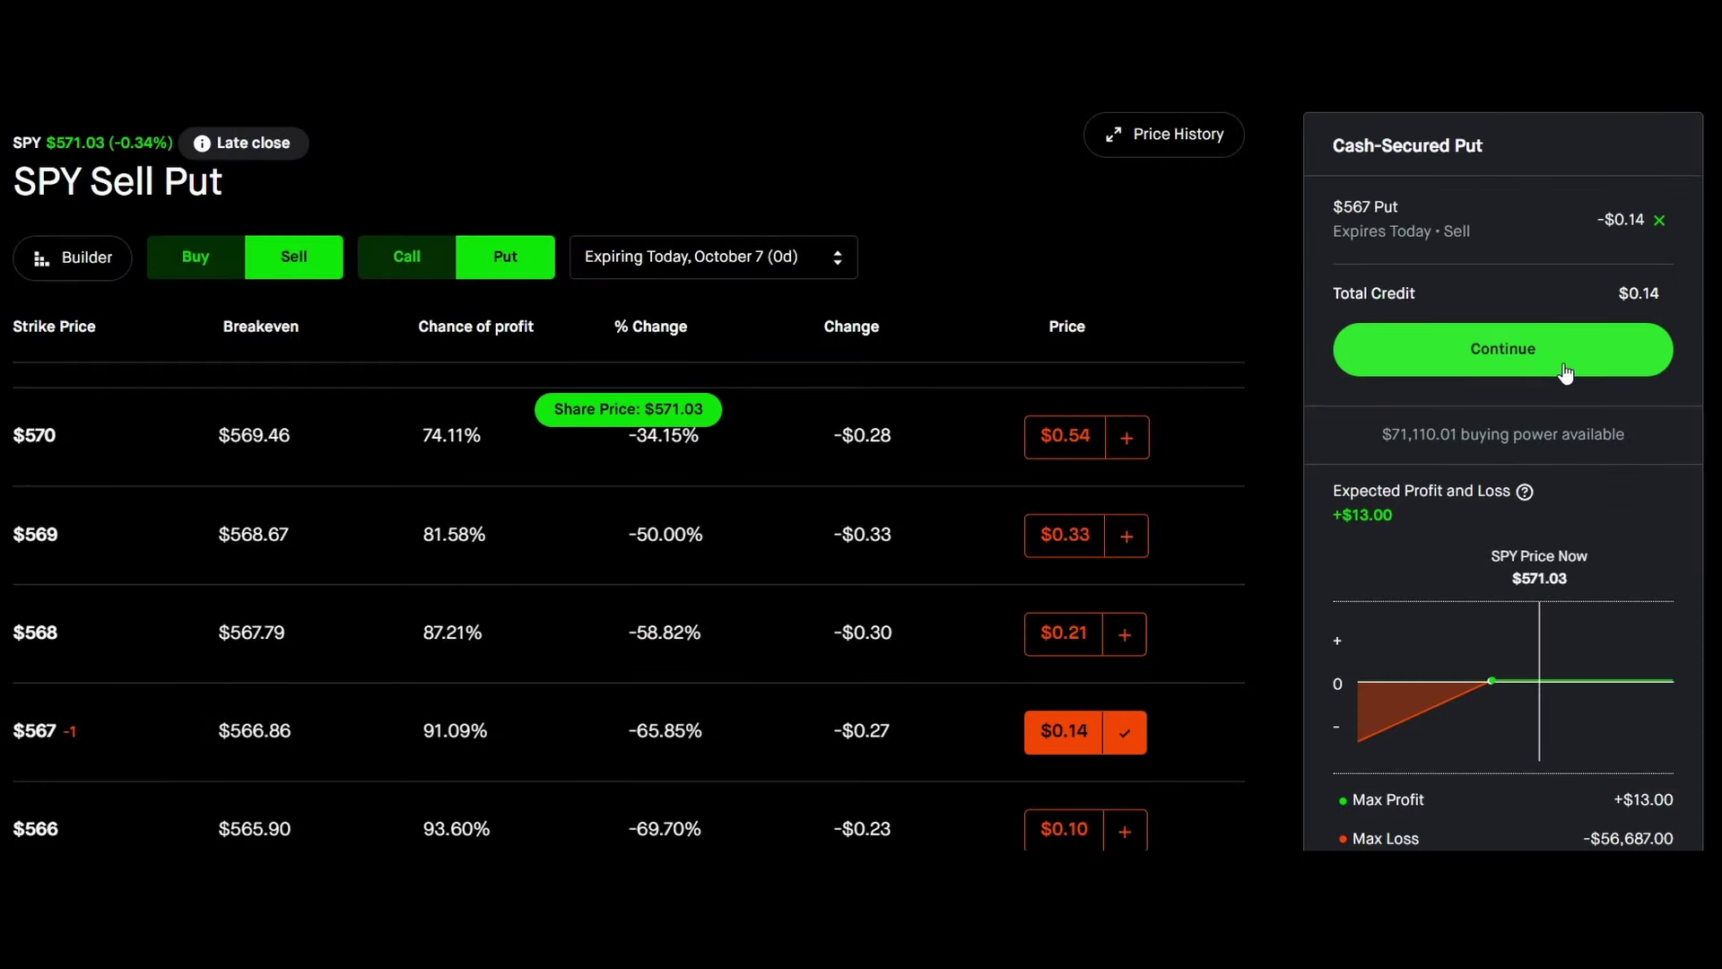
{"action": "left_click", "coordinate": [1138, 735]}
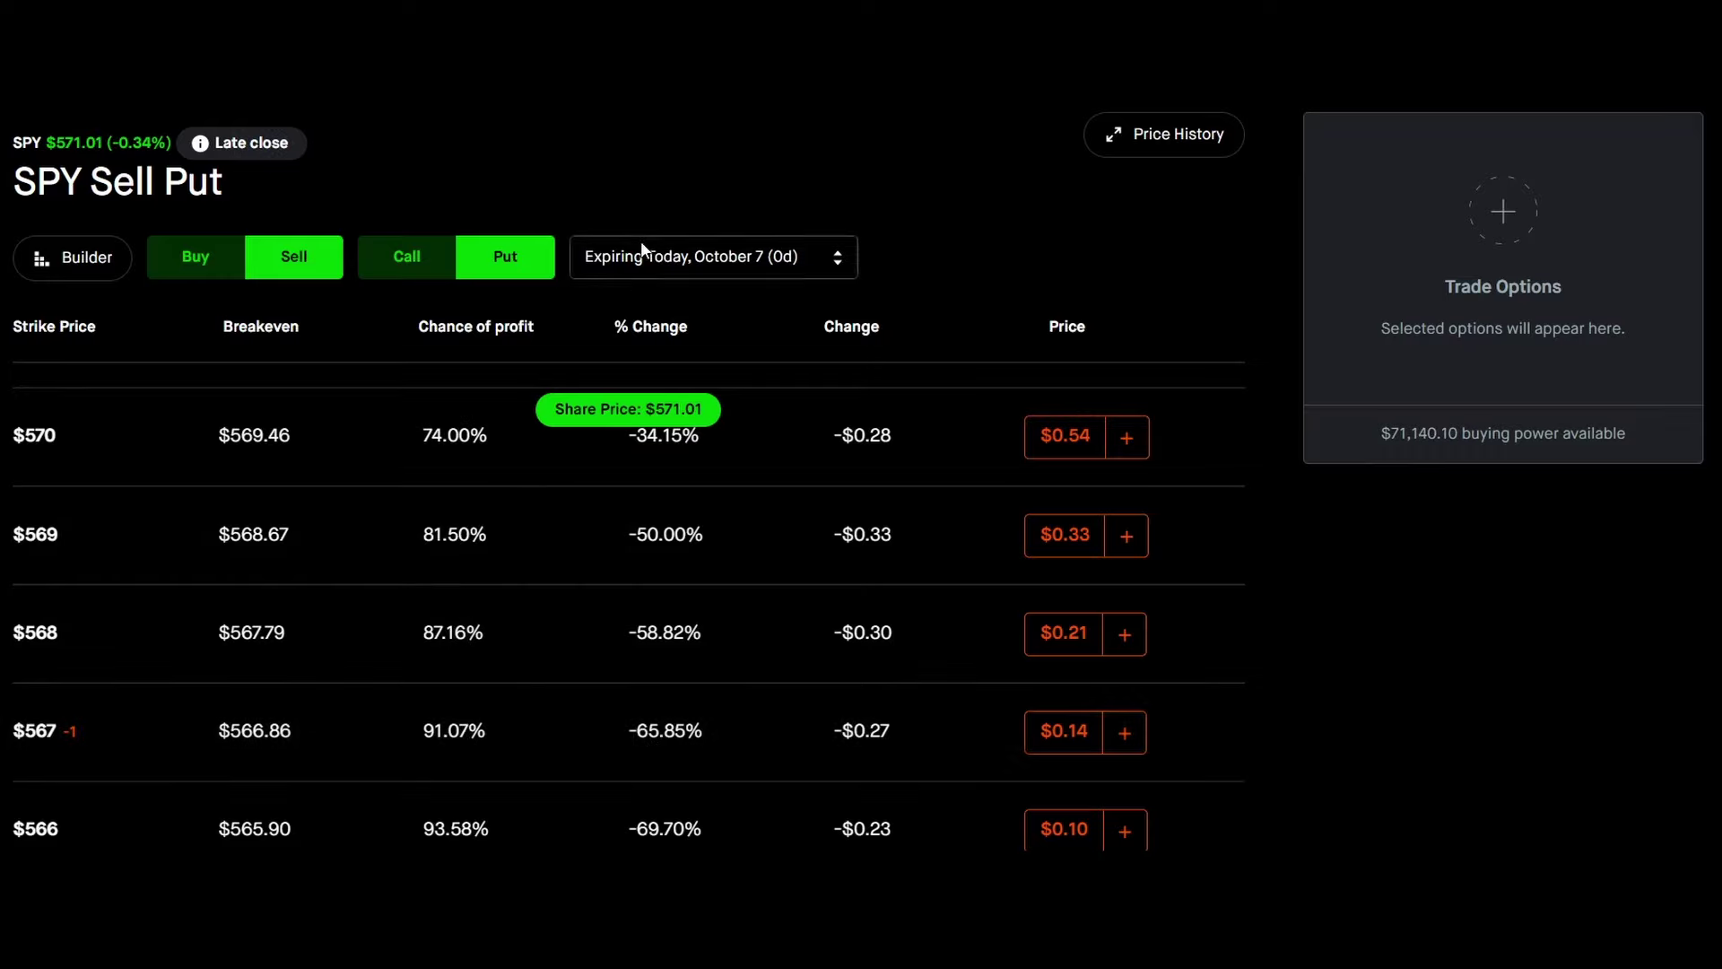
Step: Change the options chain to selling SPY calls expiring October 8
{"action": "left_click", "coordinate": [722, 262]}
{"action": "left_click", "coordinate": [744, 355]}
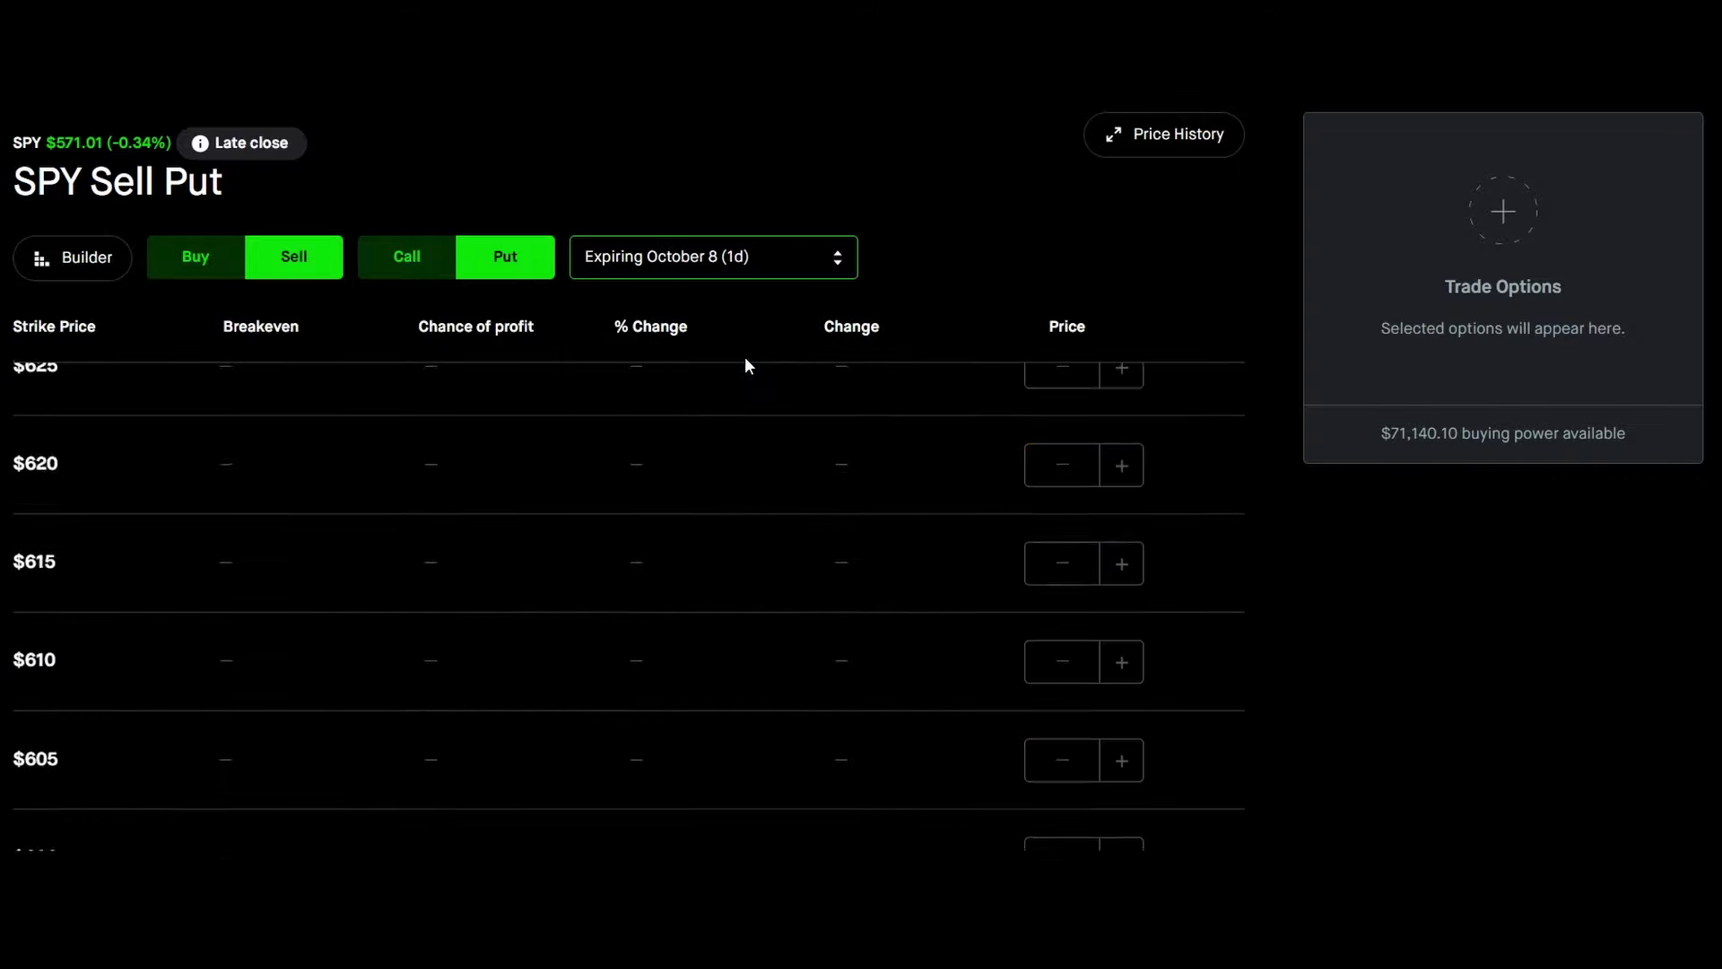
{"action": "left_click", "coordinate": [422, 269]}
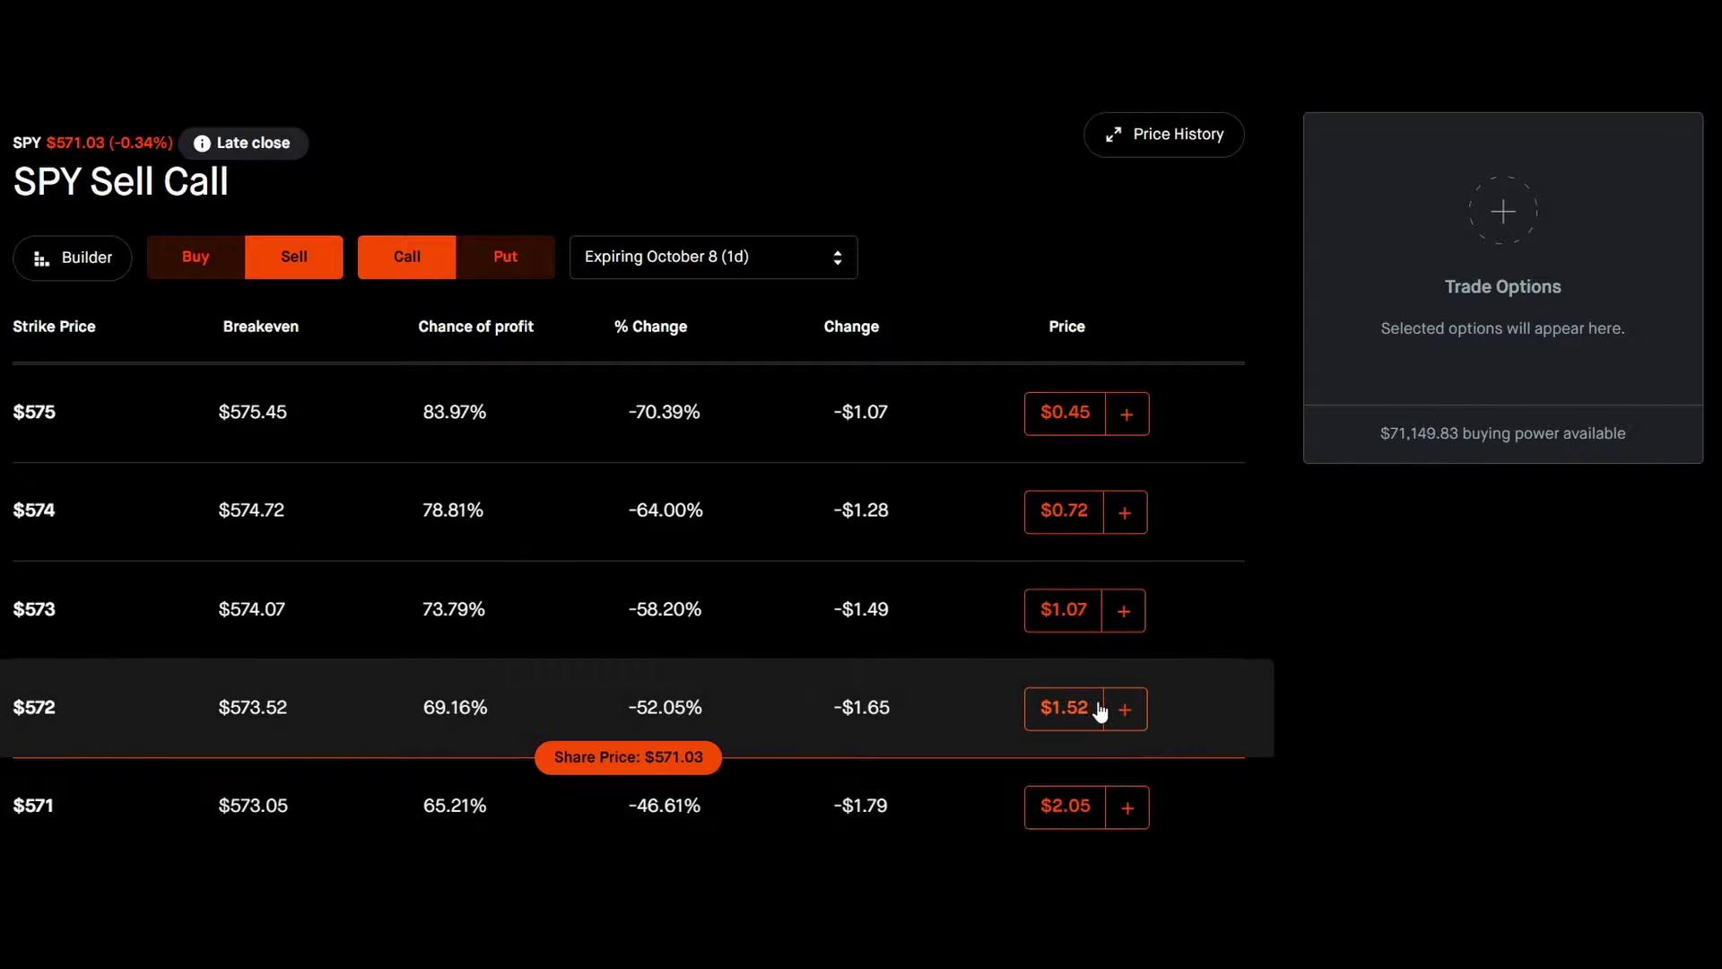
Step: Compare the call premiums at strikes from $567 to $574 around the share price, and return to the trade log spreadsheet
{"action": "scroll", "coordinate": [505, 756], "scroll_direction": "down", "scroll_amount": 1}
{"action": "scroll", "coordinate": [27, 578], "scroll_direction": "down", "scroll_amount": 5}
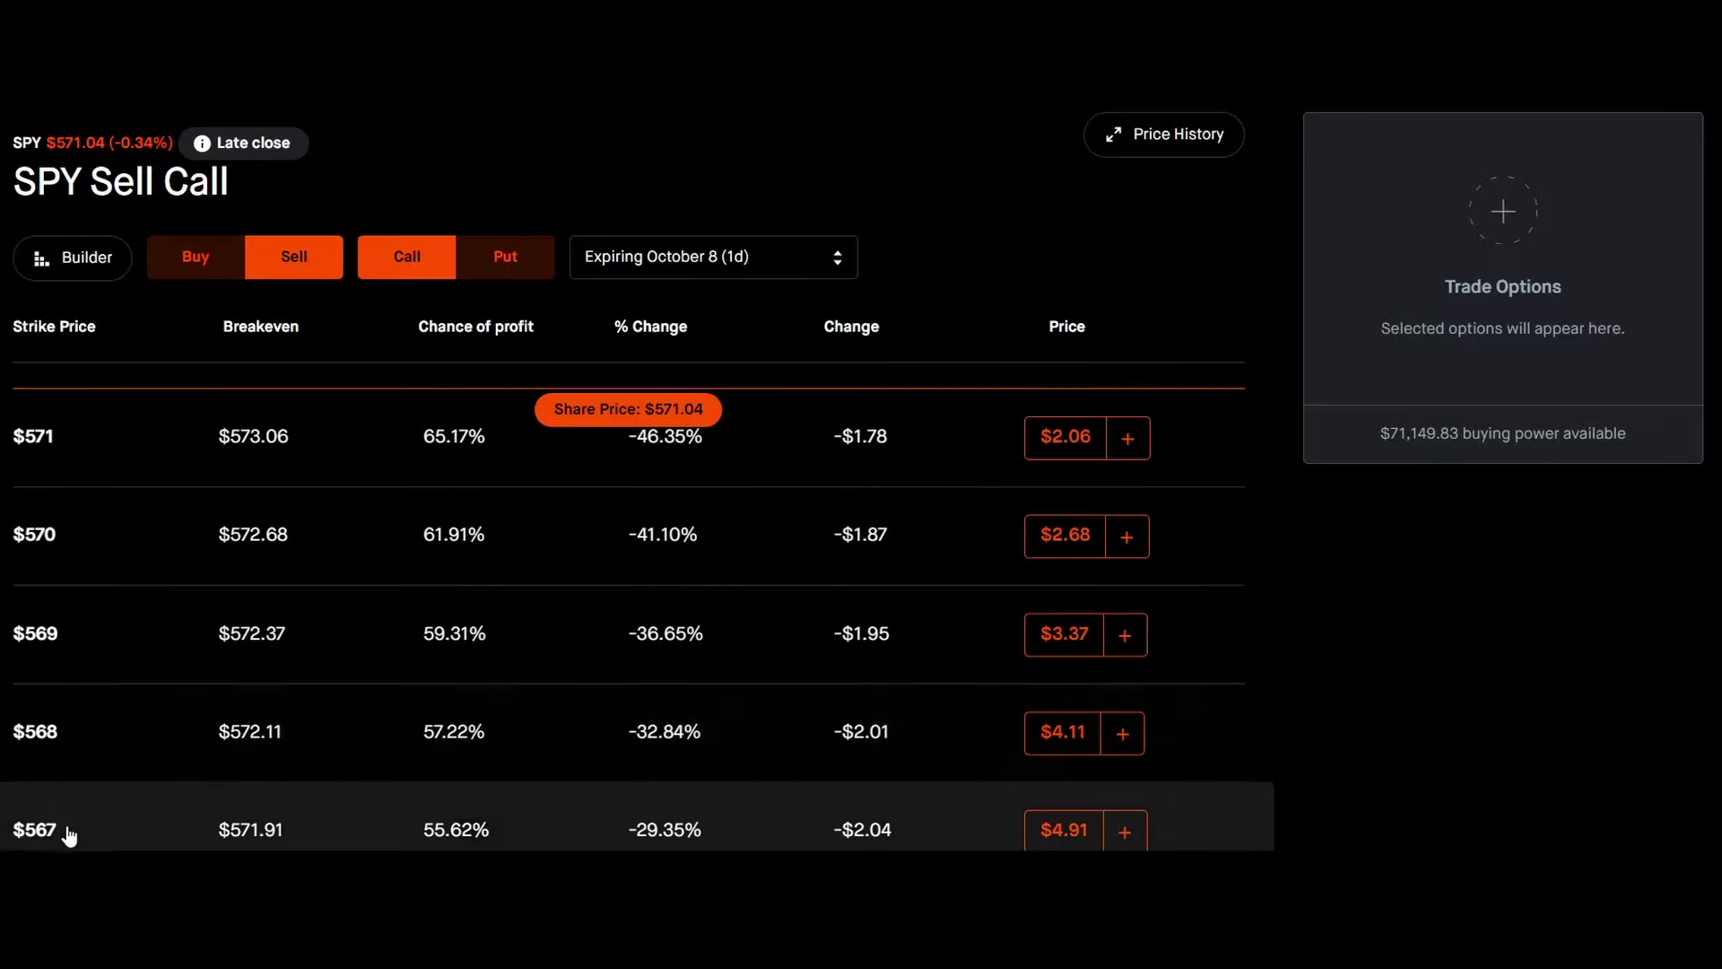
{"action": "scroll", "coordinate": [85, 843], "scroll_direction": "up", "scroll_amount": 2}
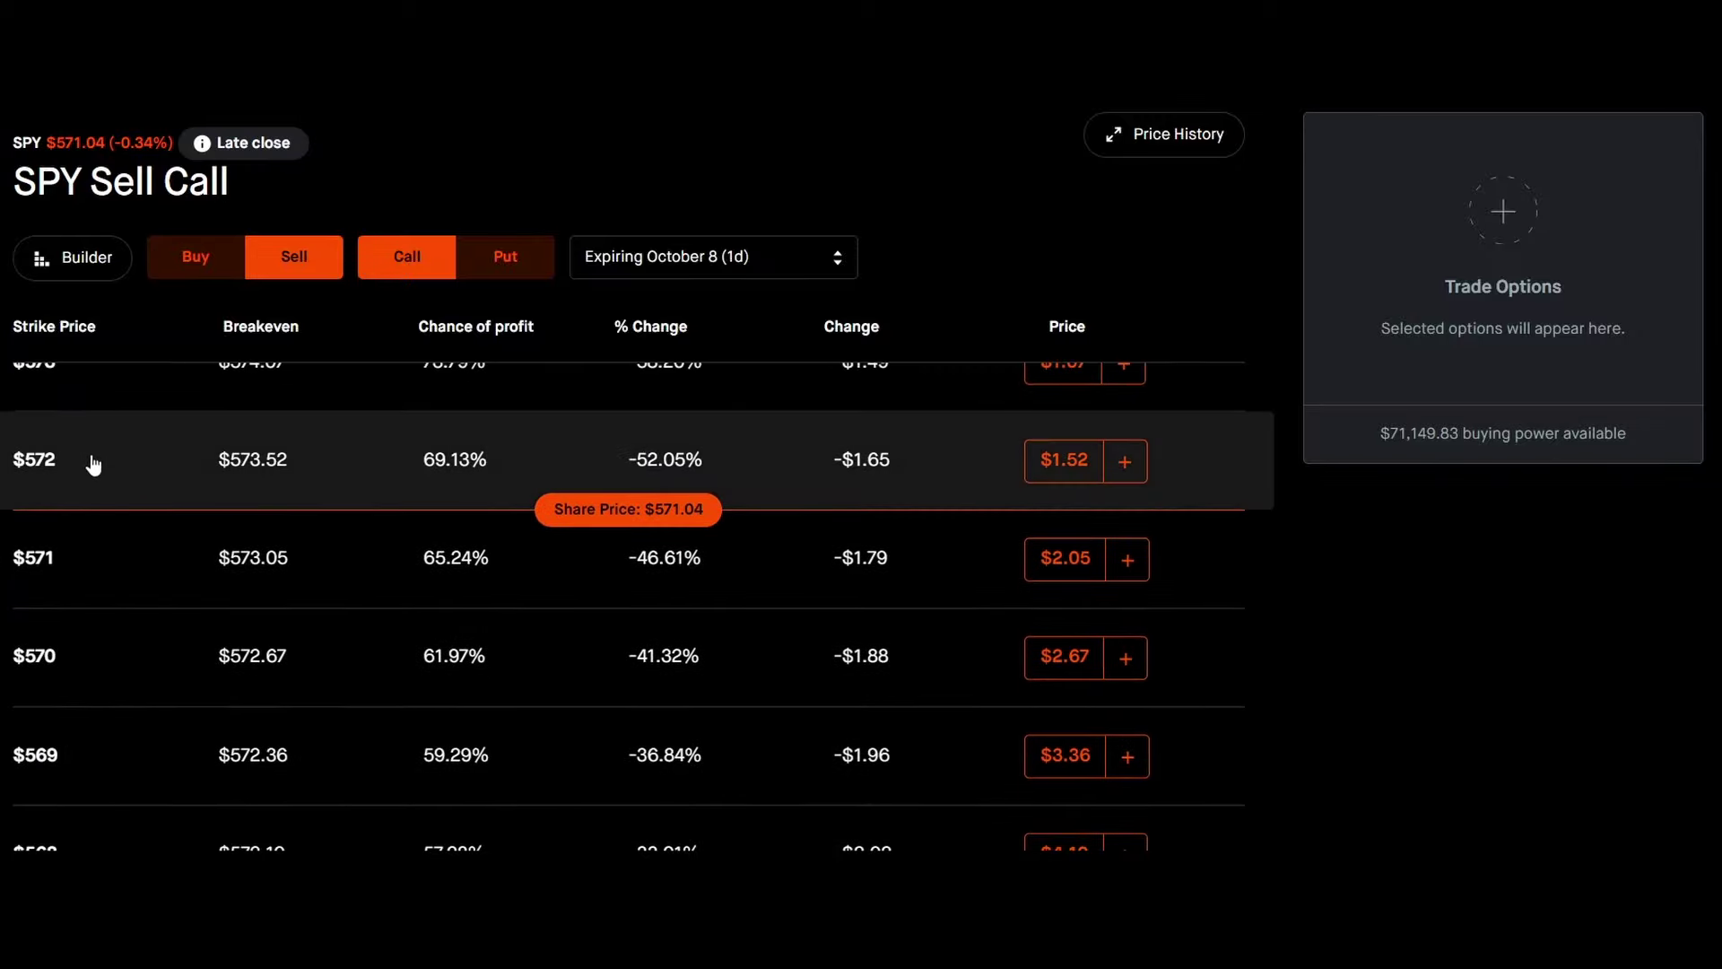
{"action": "scroll", "coordinate": [65, 718], "scroll_direction": "down", "scroll_amount": 2}
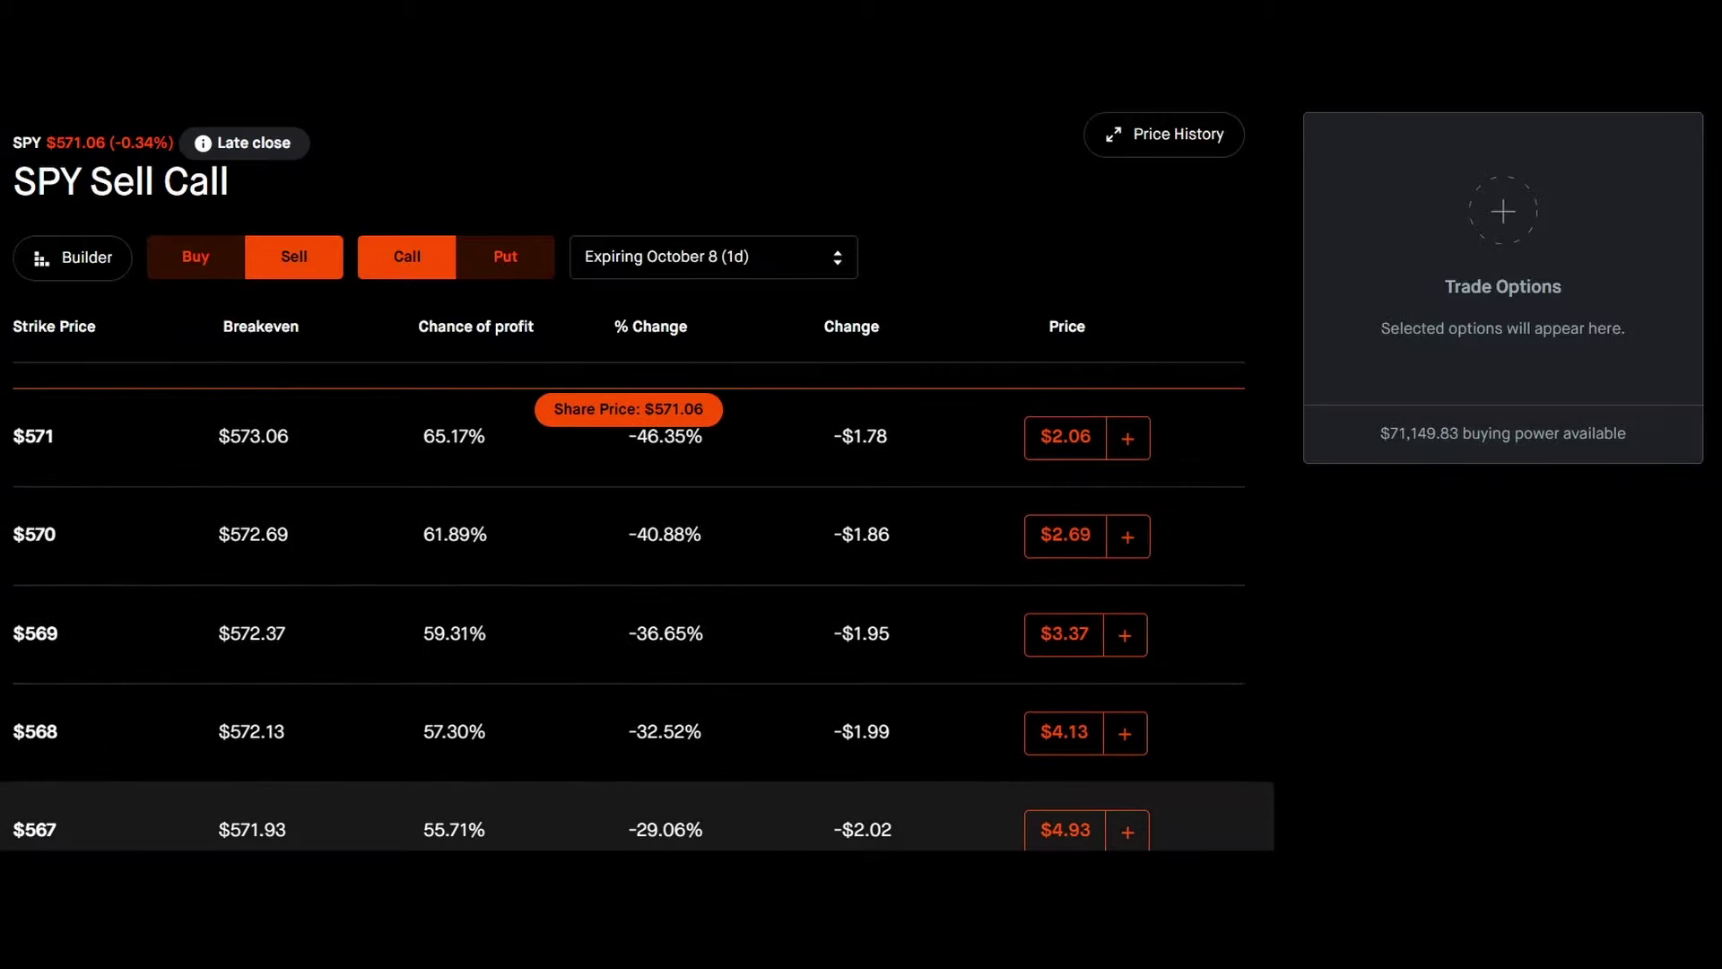
{"action": "scroll", "coordinate": [106, 834], "scroll_direction": "up", "scroll_amount": 5}
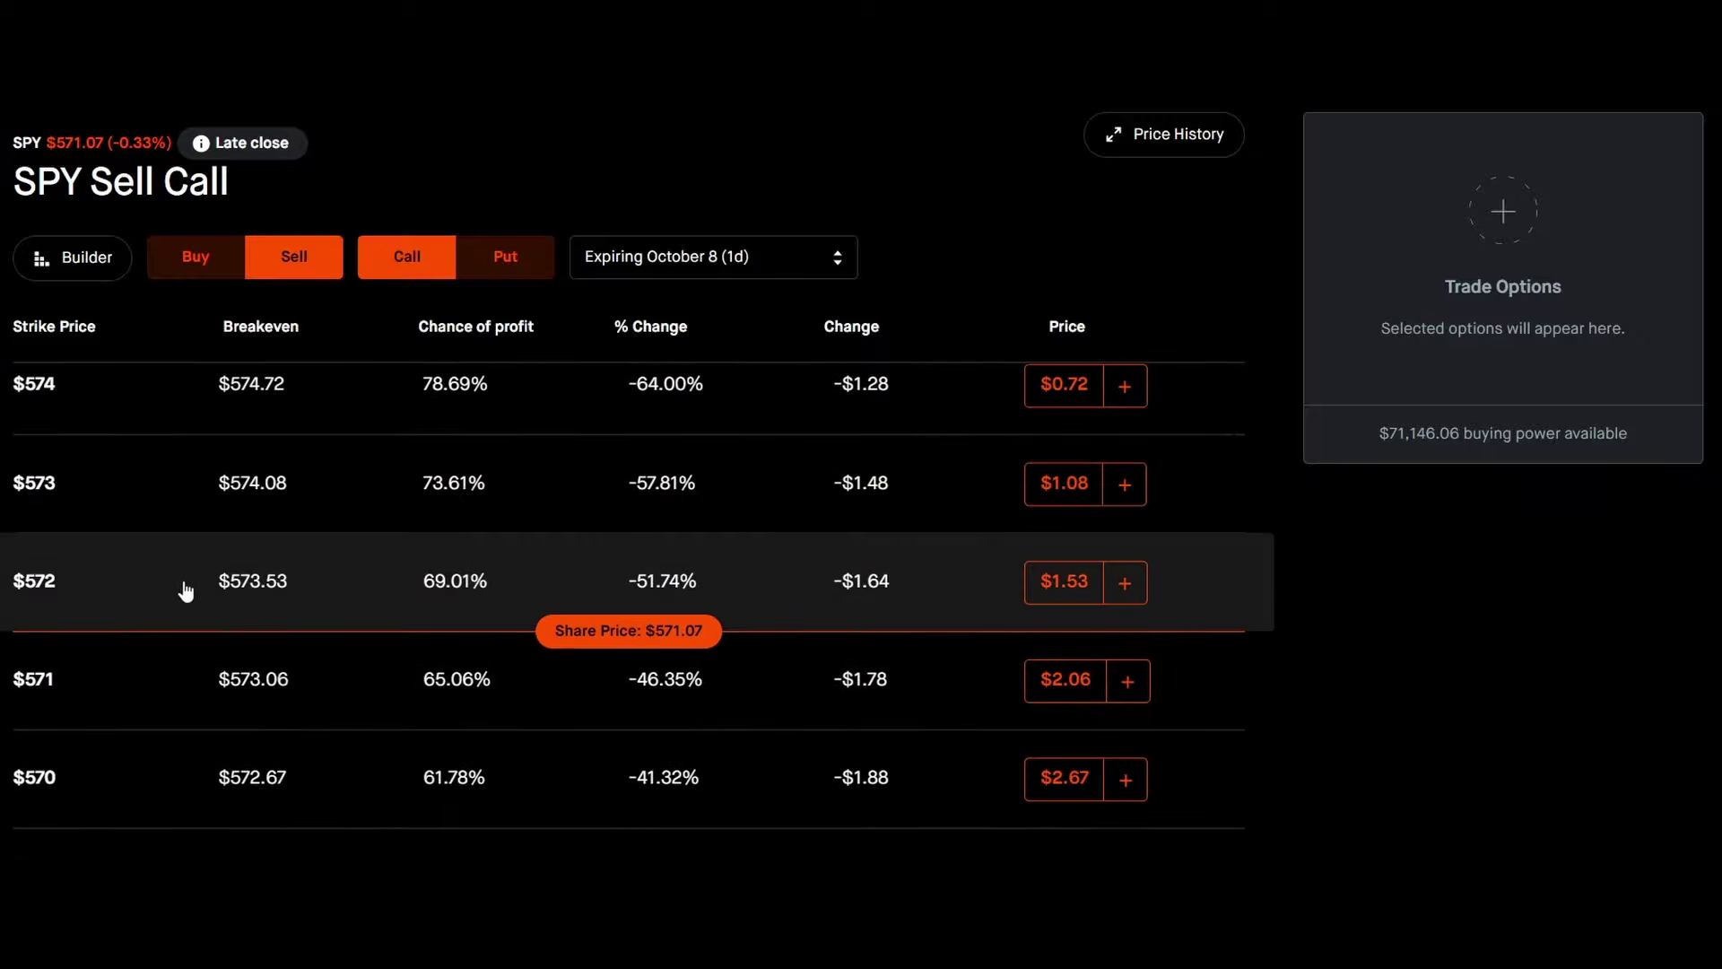
{"action": "scroll", "coordinate": [964, 746], "scroll_direction": "up", "scroll_amount": 2}
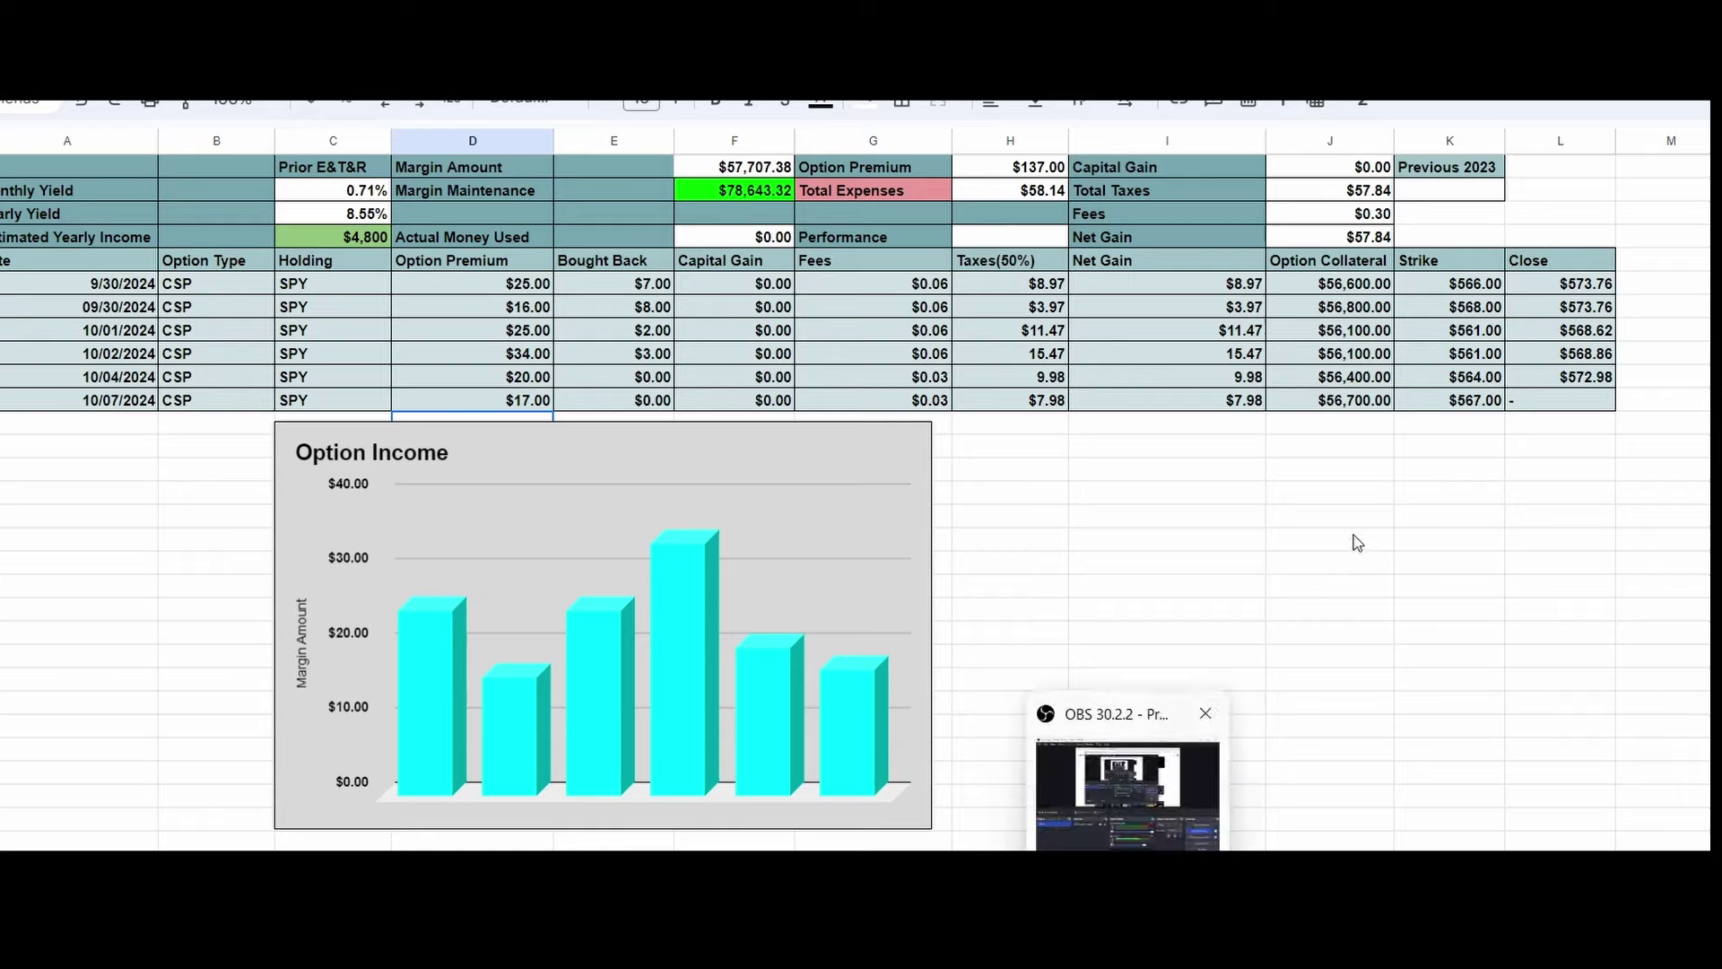
{"action": "left_click", "coordinate": [1328, 498]}
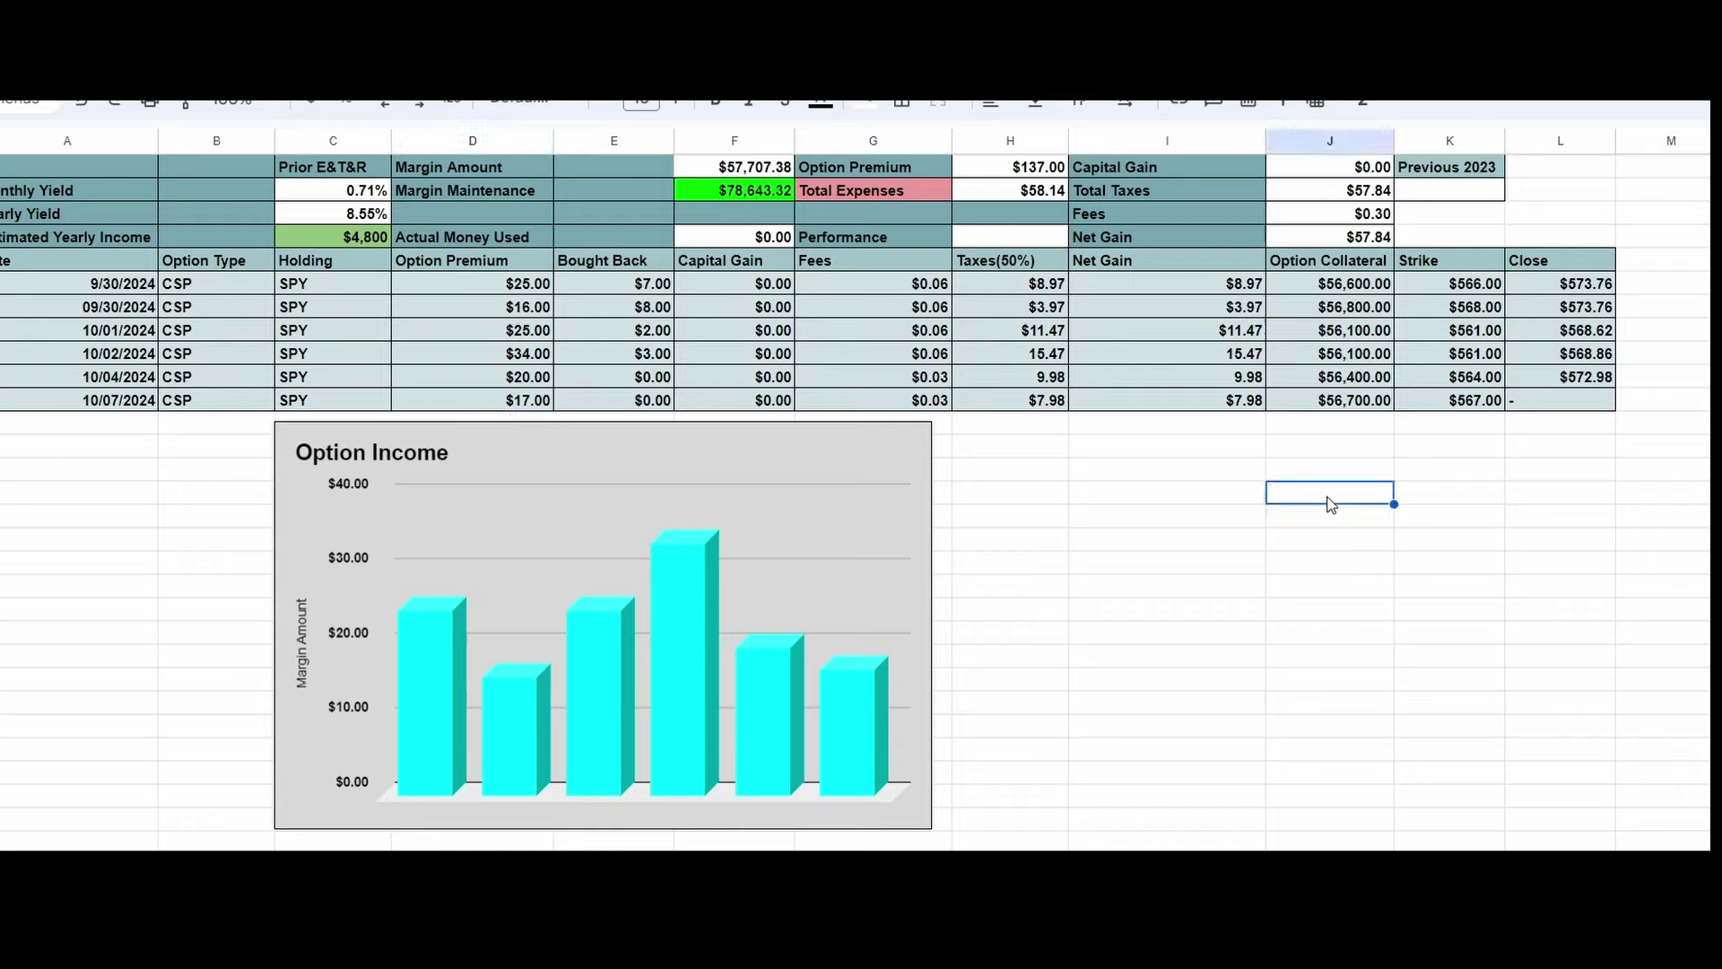